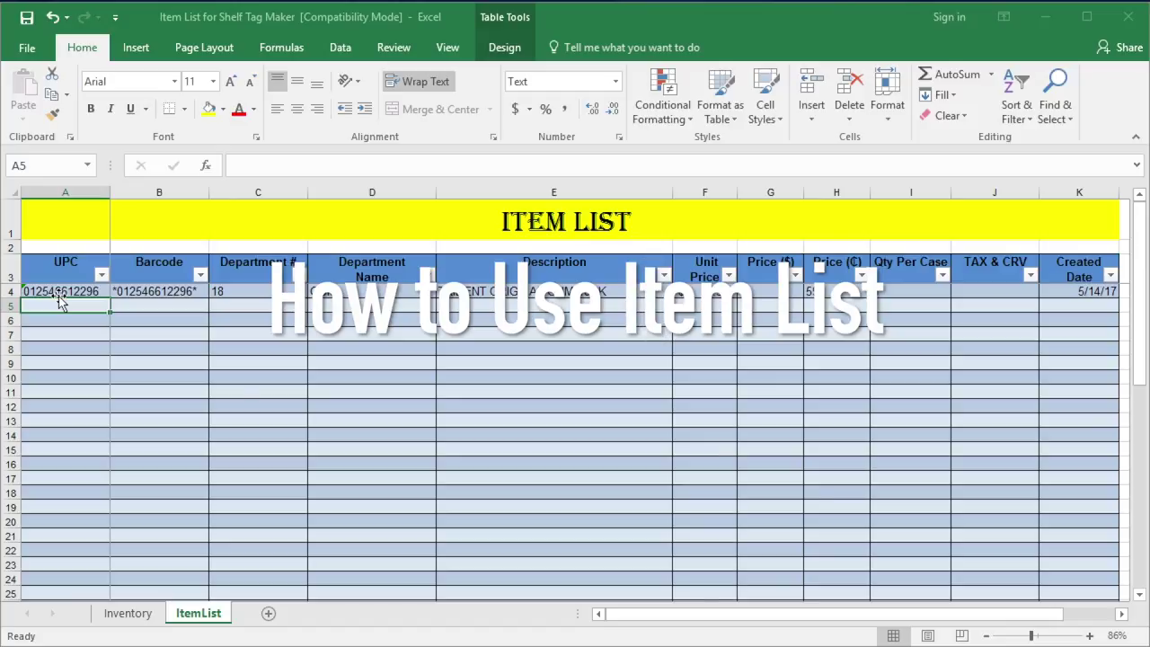
type("602652170058")
key("Return")
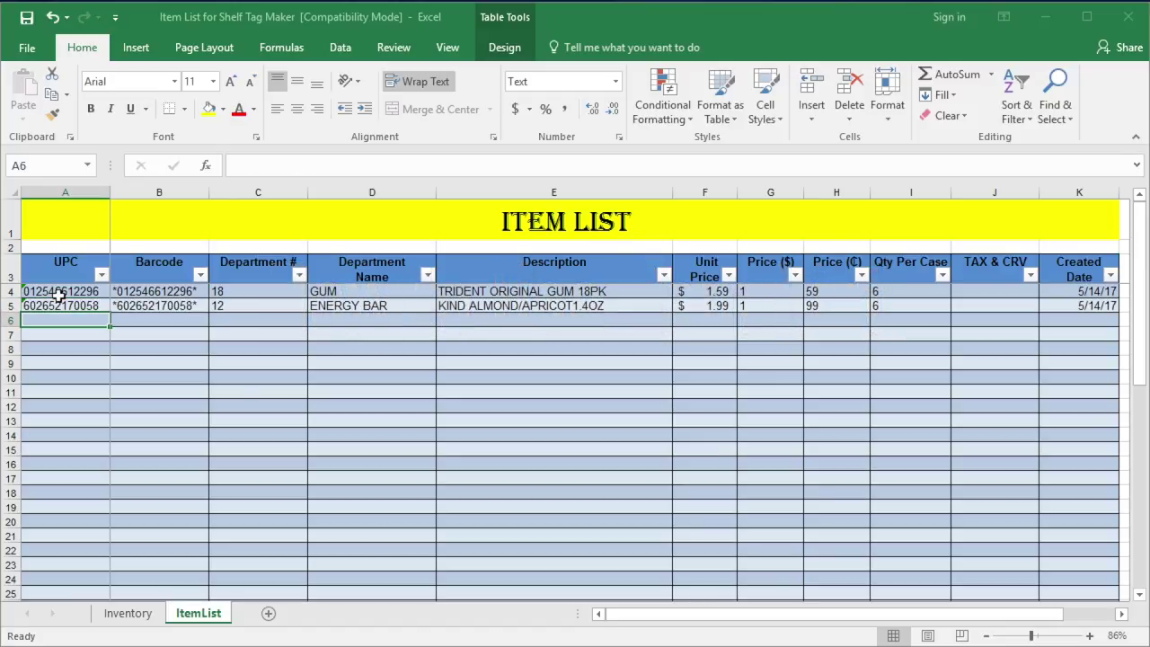
type("07830001")
key("Return")
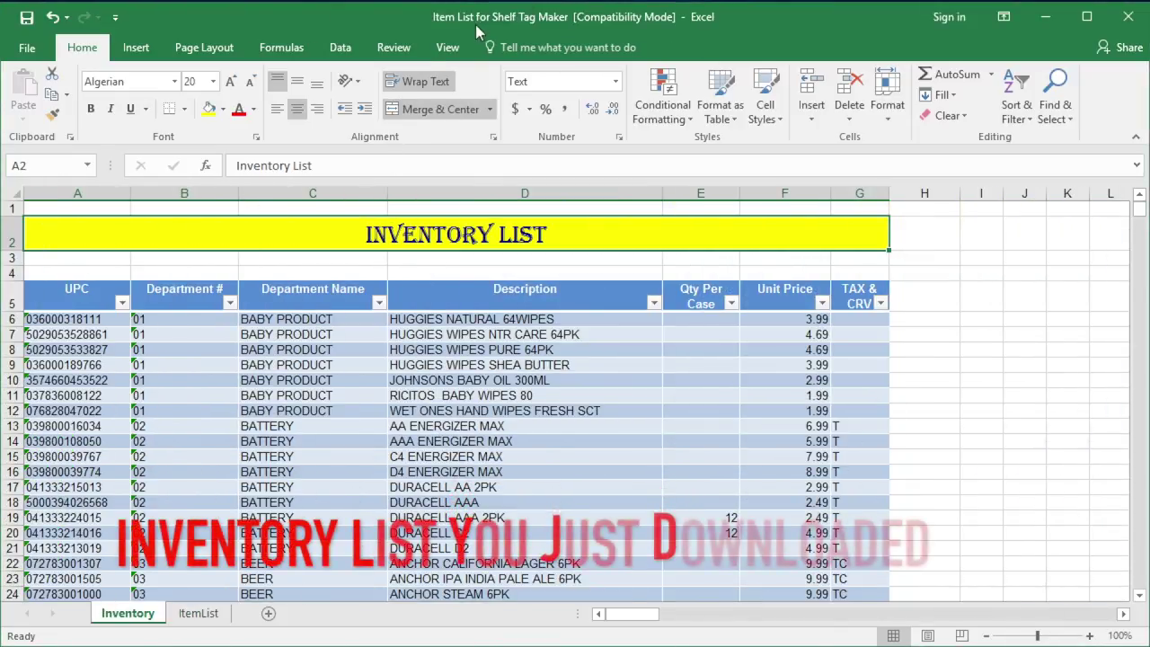
Step: Look over the Inventory sheet and examine the first item's fields, from UPC to Created Date, on the ItemList sheet
scroll(174, 412, "down", 4)
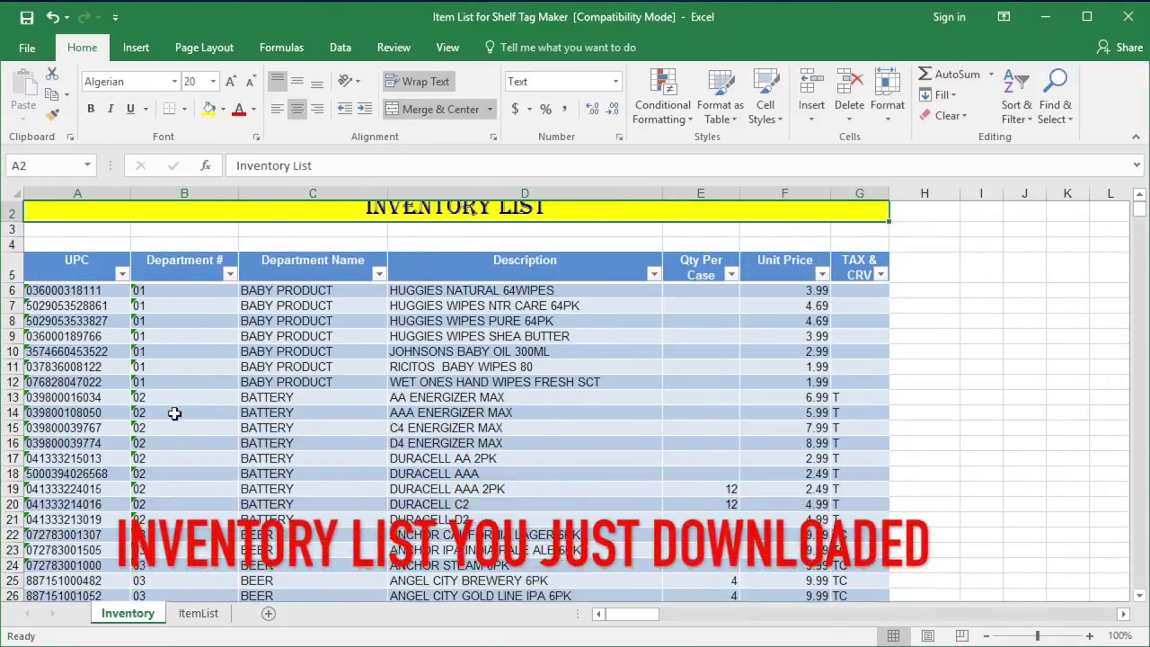
scroll(175, 412, "up", 4)
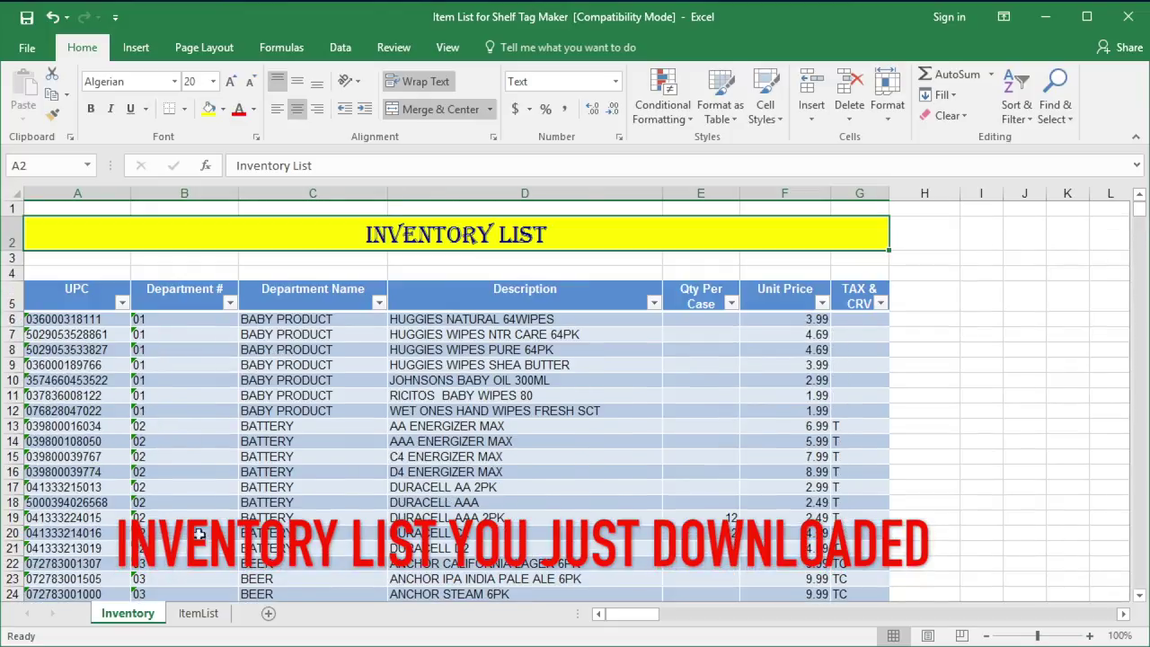
left_click(199, 614)
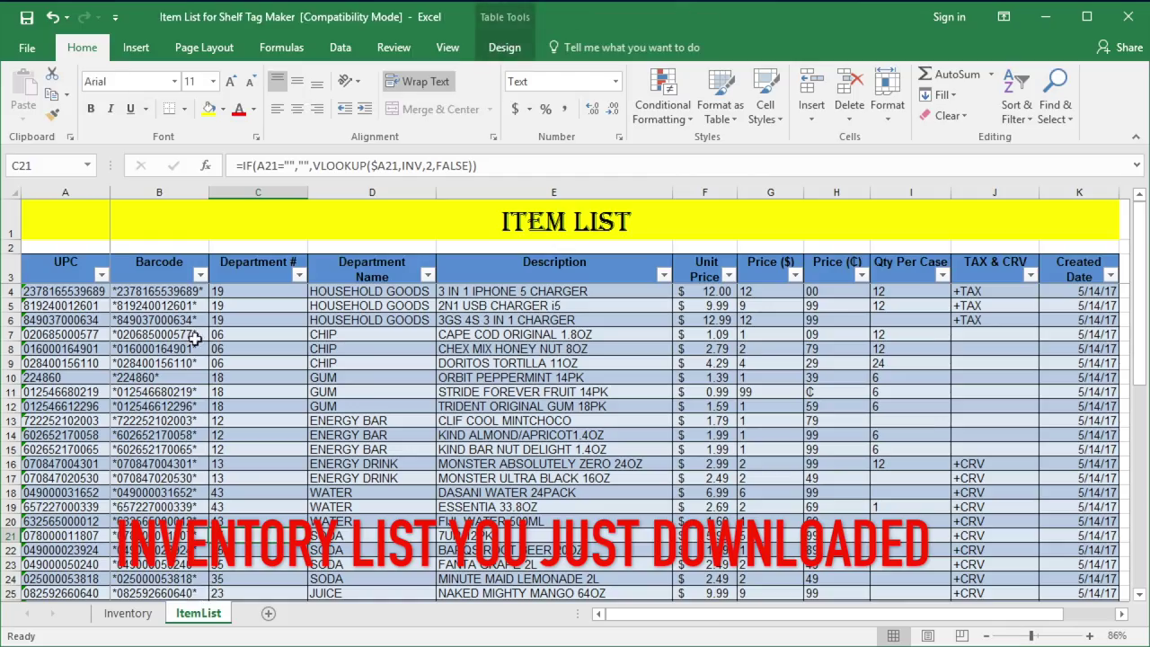
left_click(79, 291)
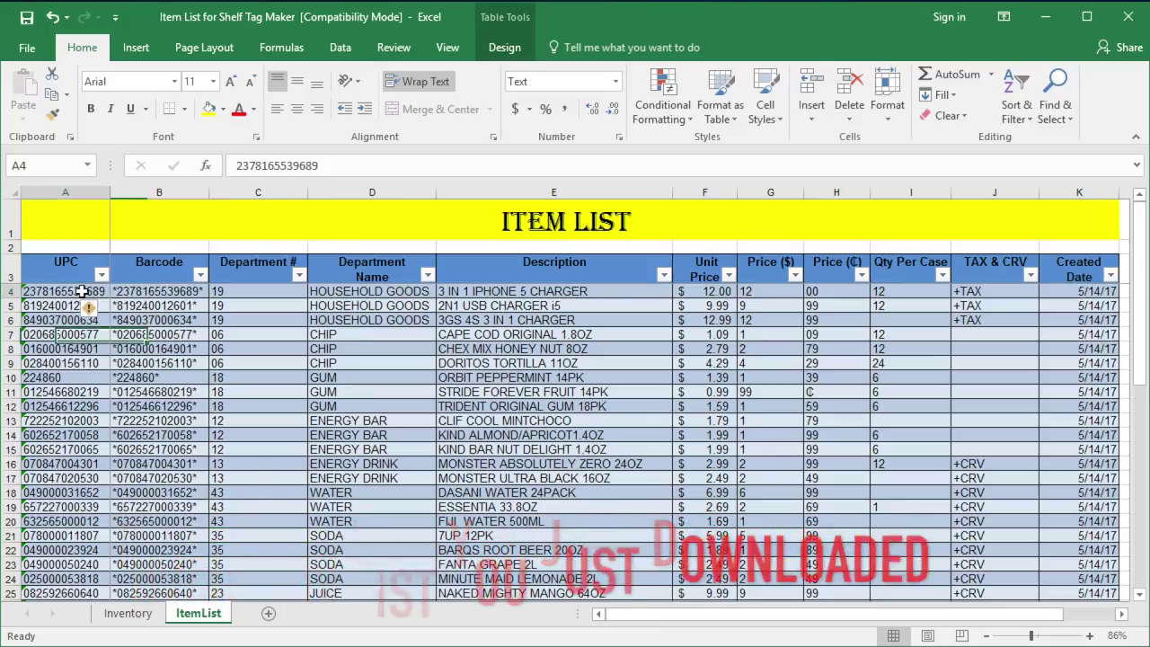
key("Right")
key("Right")
key("Right")
key("Right")
key("Right")
key("Right")
key("Right")
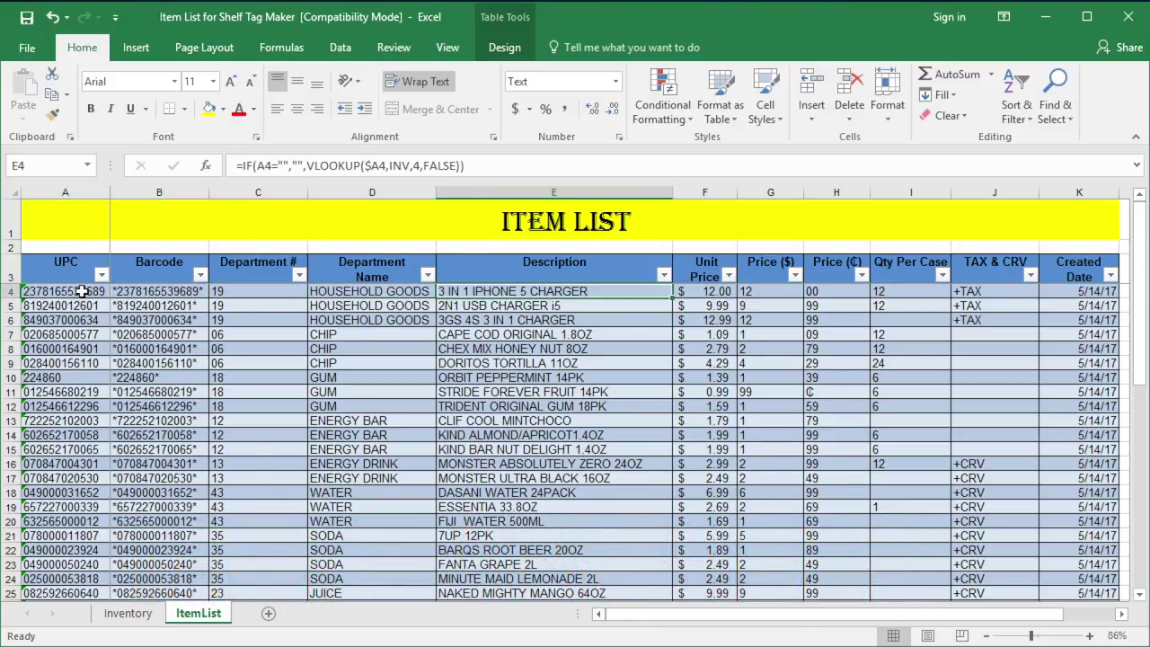
key("Right")
key("Right")
key("Right")
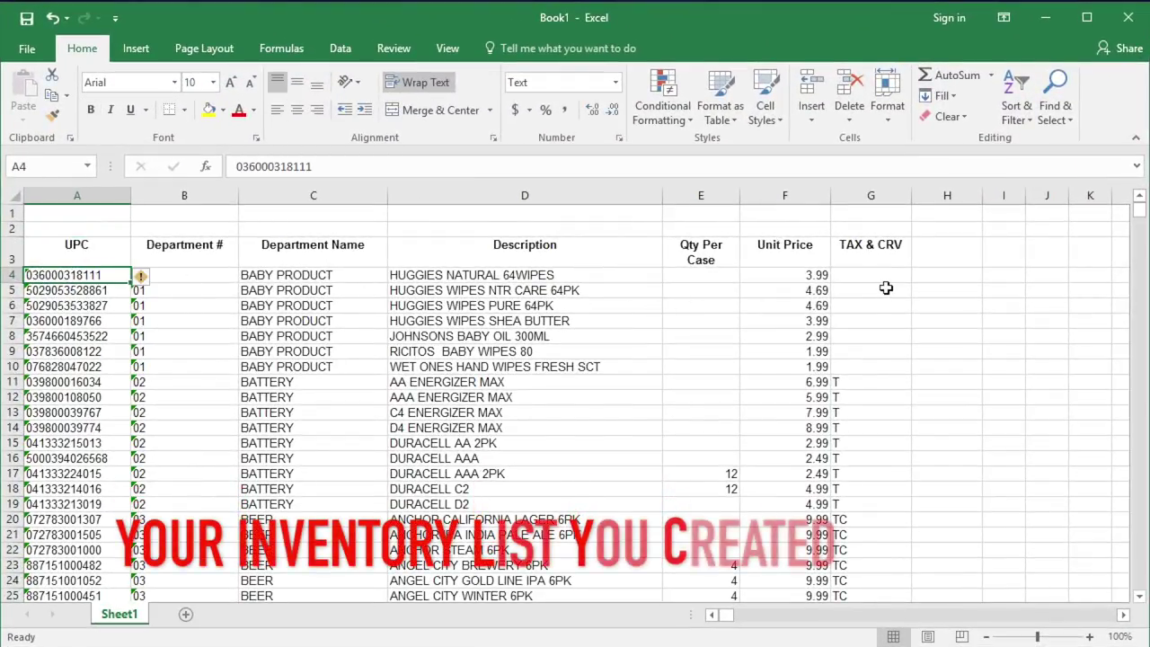
Step: Switch to the Book1 workbook and convert its whole inventory range A3:G4020 into a table with headers
left_click(847, 380)
left_click(858, 524)
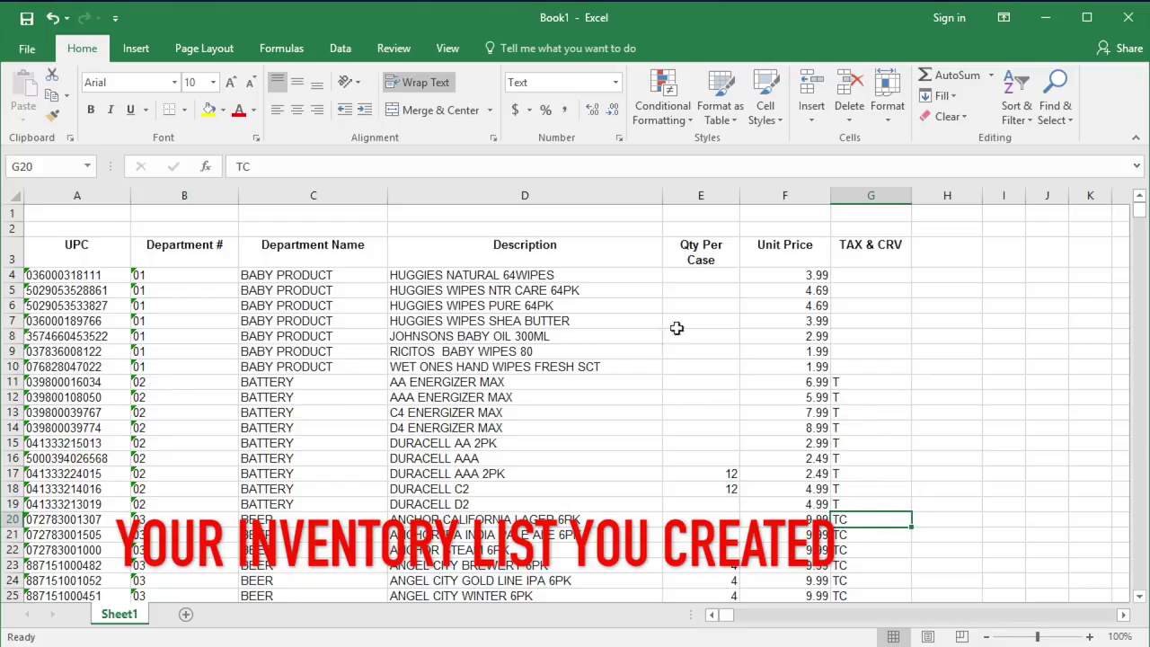
left_click(73, 258)
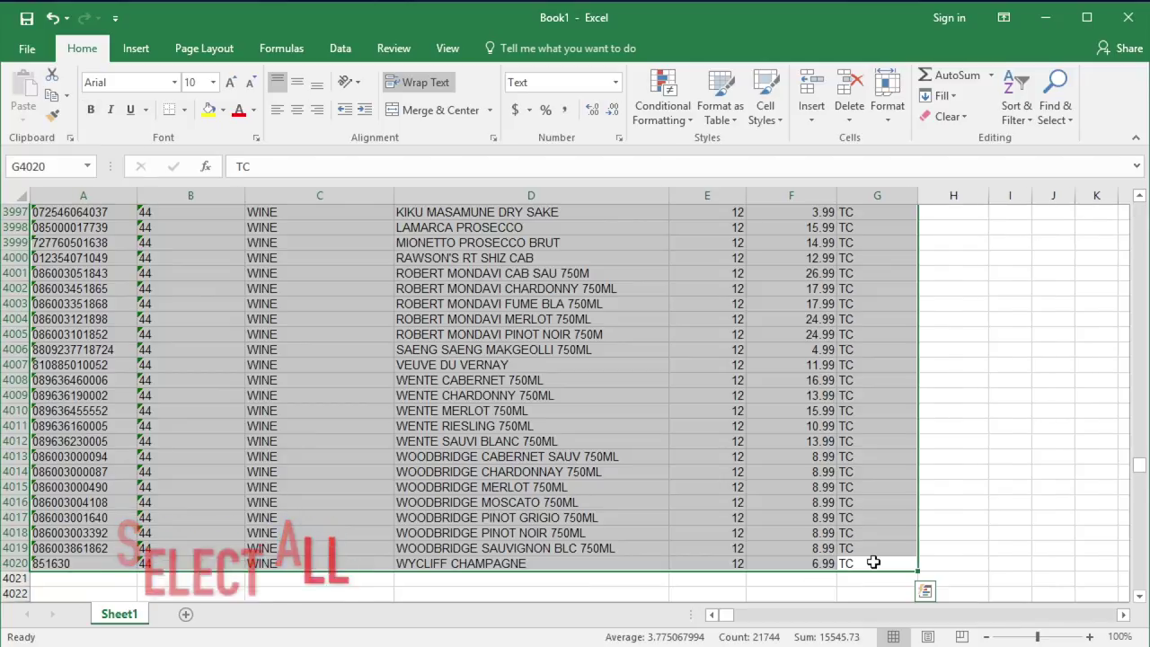
key("ctrl+t")
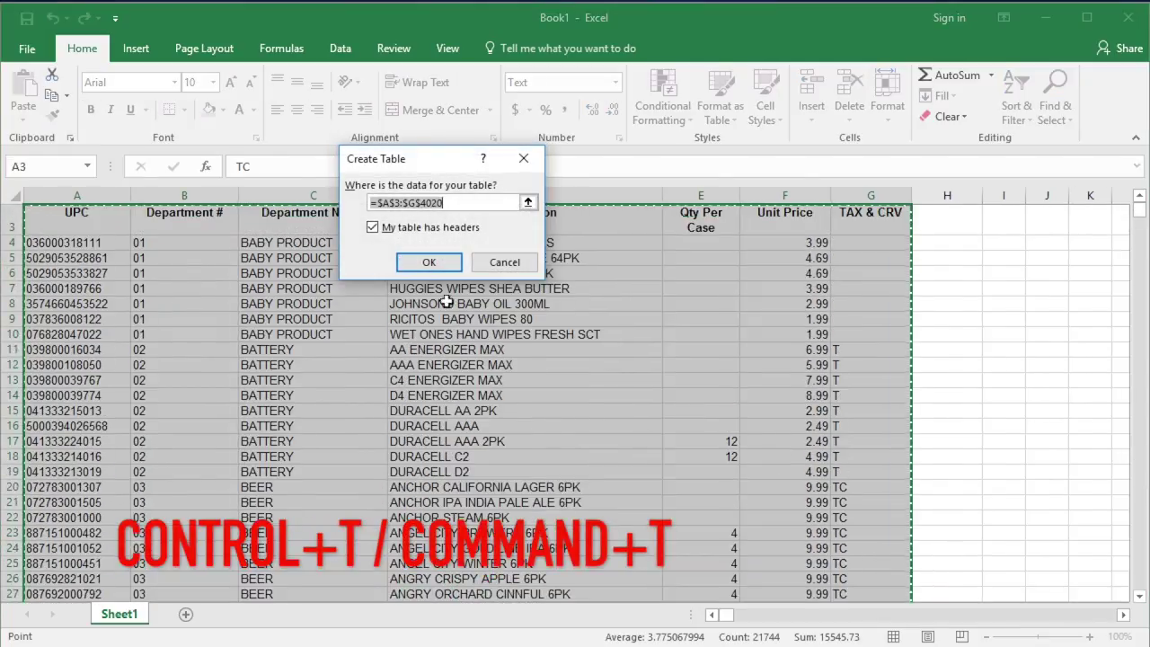
left_click(426, 263)
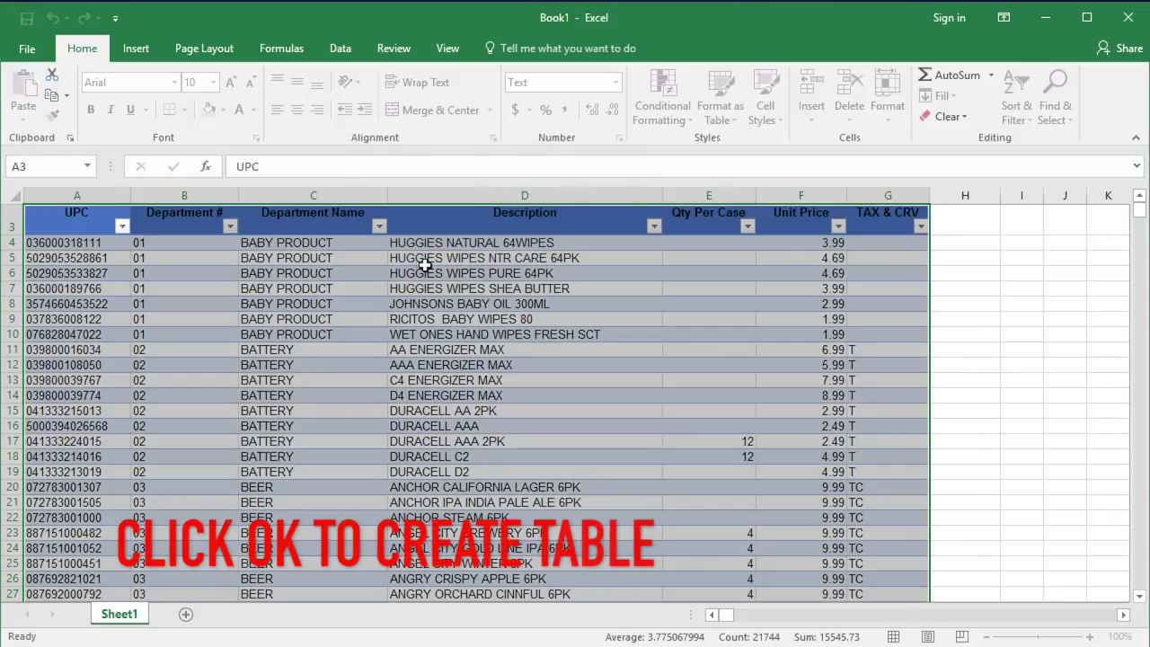
left_click(320, 275)
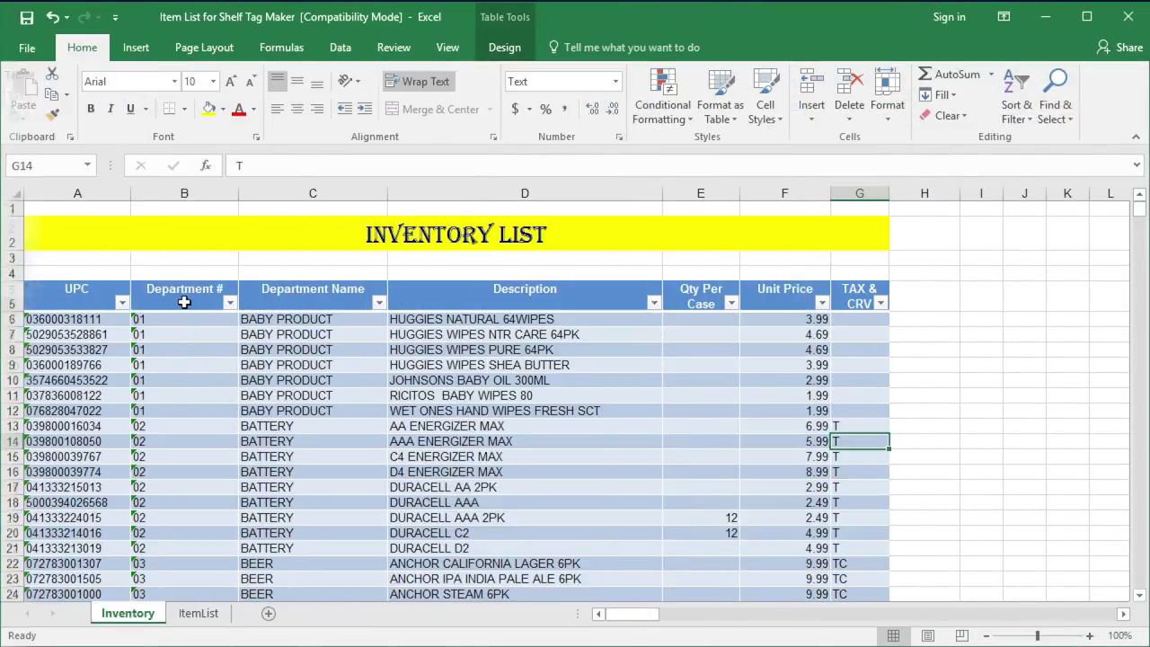
Step: In the Item List for Shelf Tag Maker workbook, clear all data from the Inventory sheet's table and check the lookups on the ItemList sheet
left_click(27, 279)
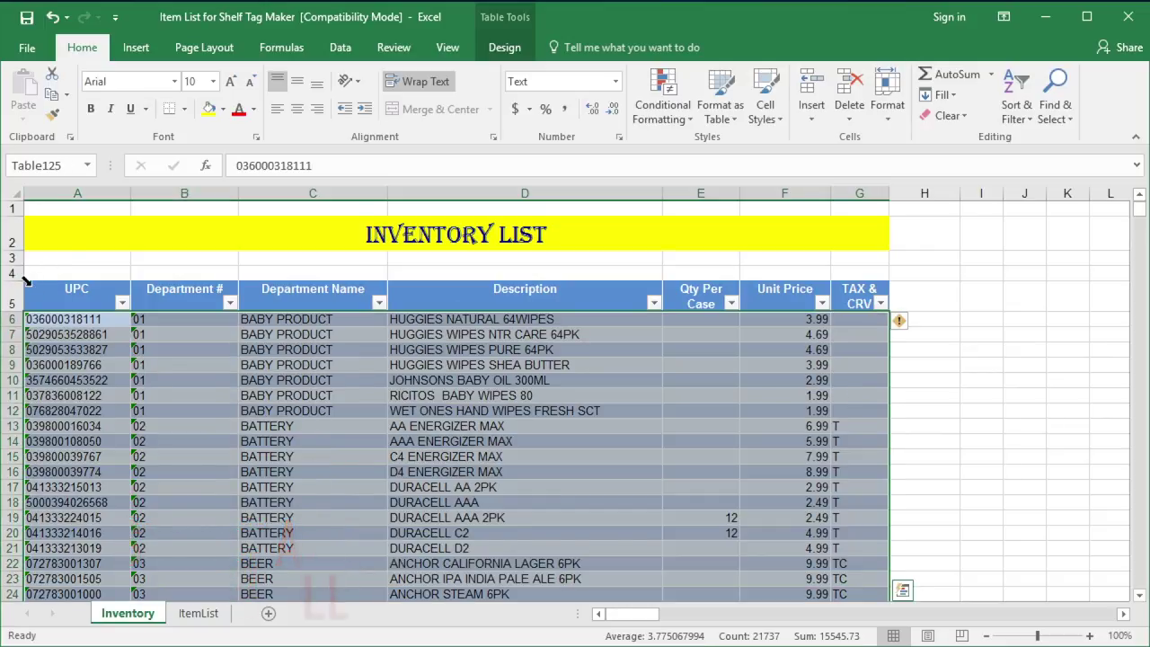
key("Delete")
left_click(56, 331)
left_click(200, 614)
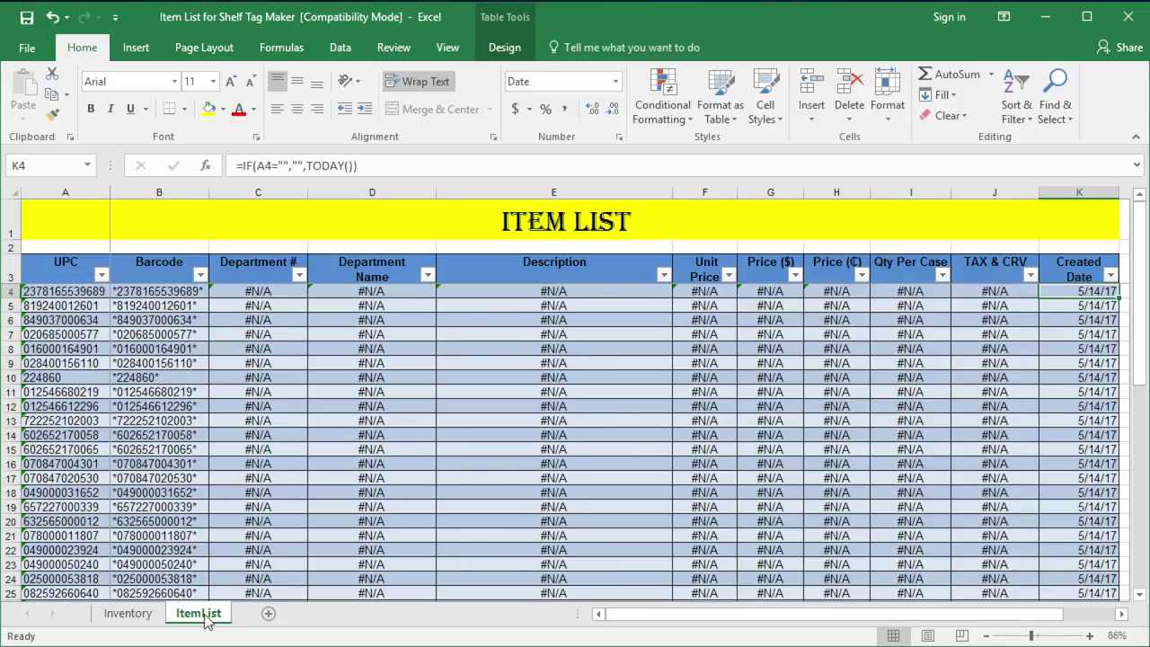
left_click(256, 305)
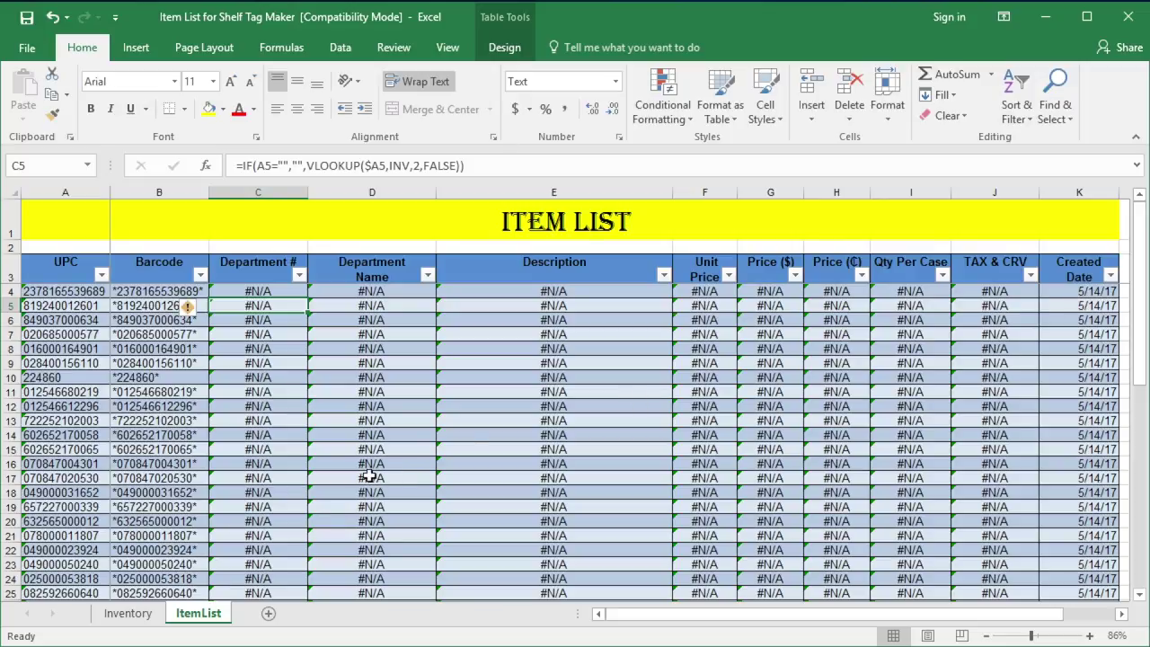
left_click(128, 614)
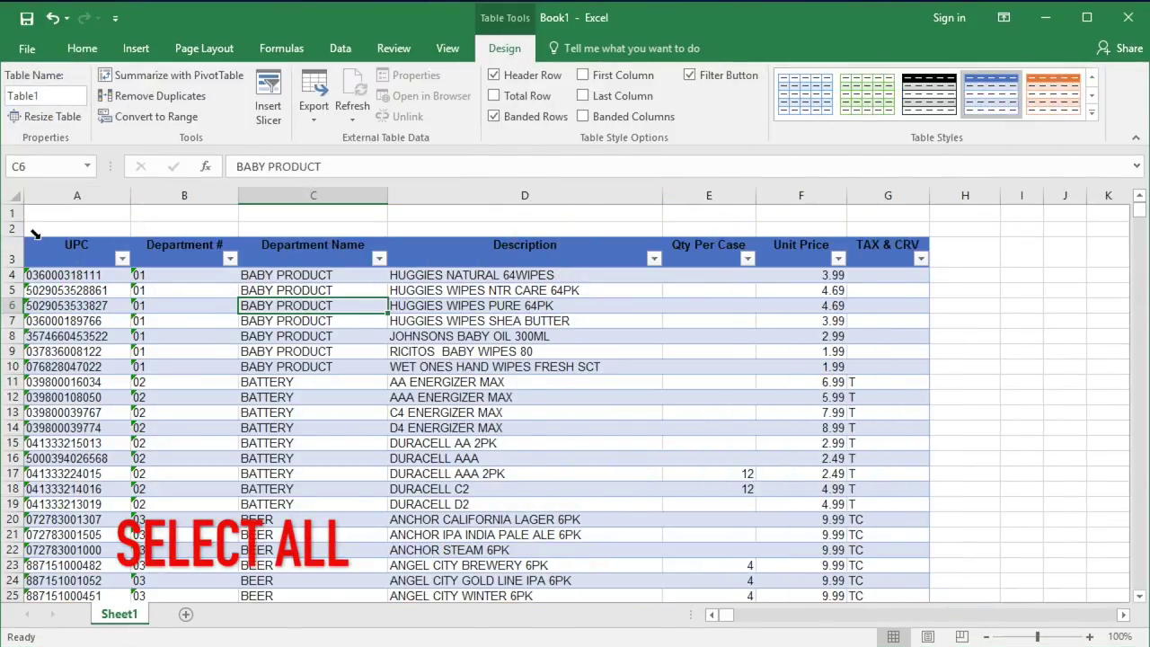
Step: Copy all data rows of the Book1 table and paste them into the emptied Inventory sheet table starting at A6
left_click(34, 233)
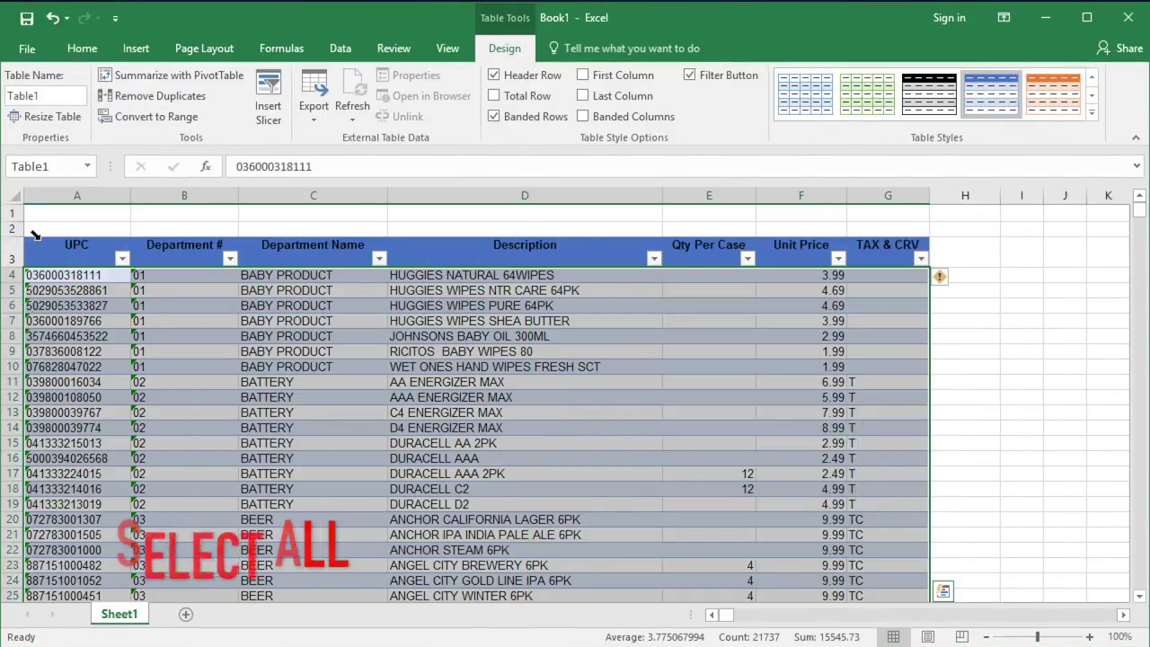
right_click(34, 229)
left_click(82, 251)
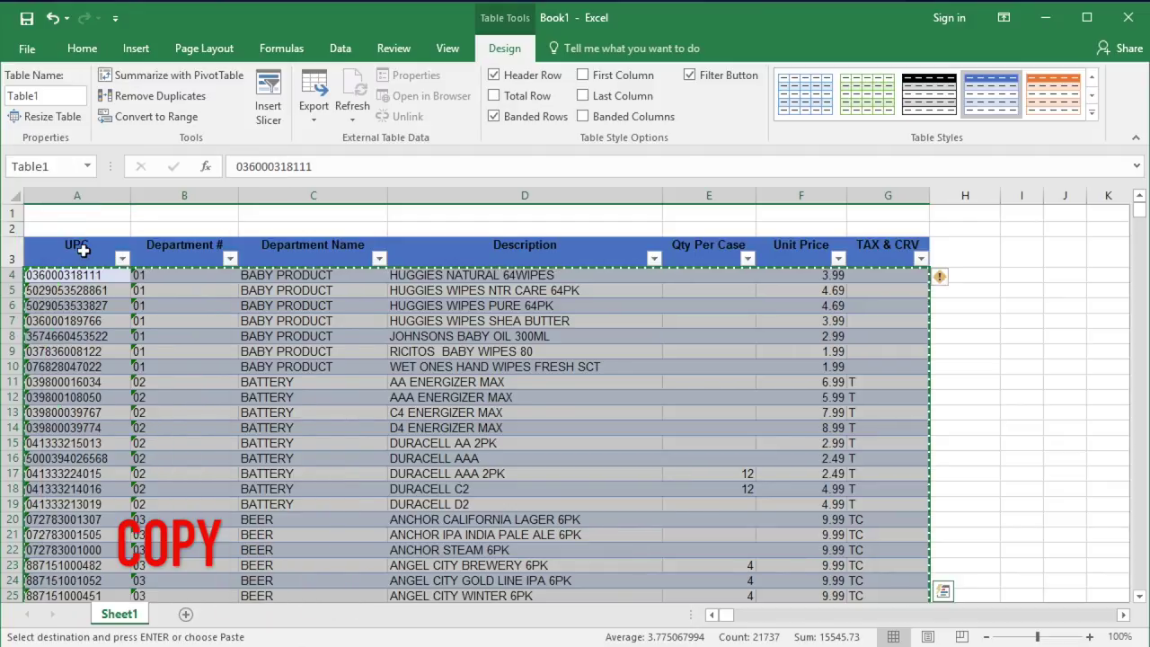
right_click(72, 322)
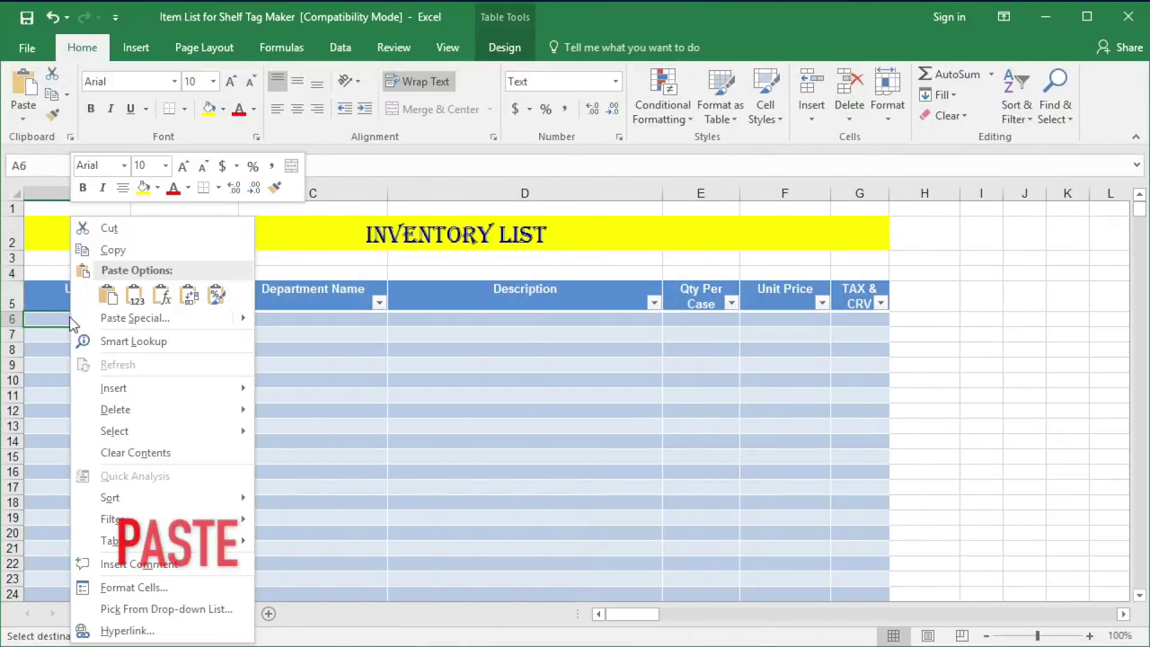
left_click(107, 295)
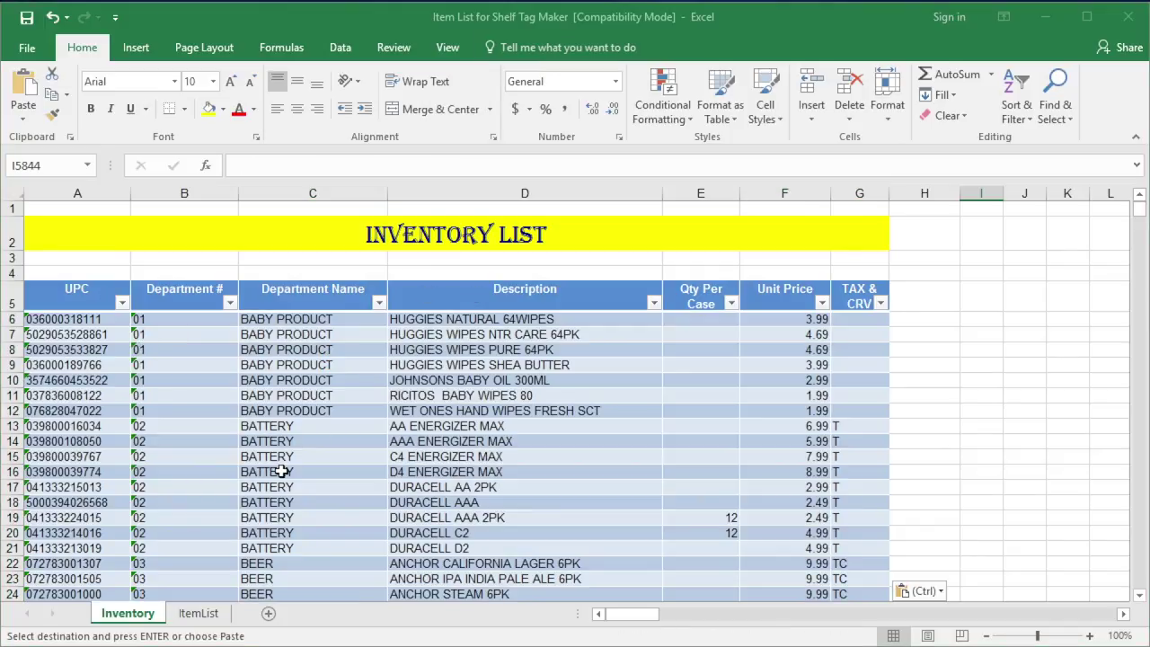
Step: Clear all entries in the UPC column of the ItemList sheet, leaving the formula columns alone
left_click(198, 612)
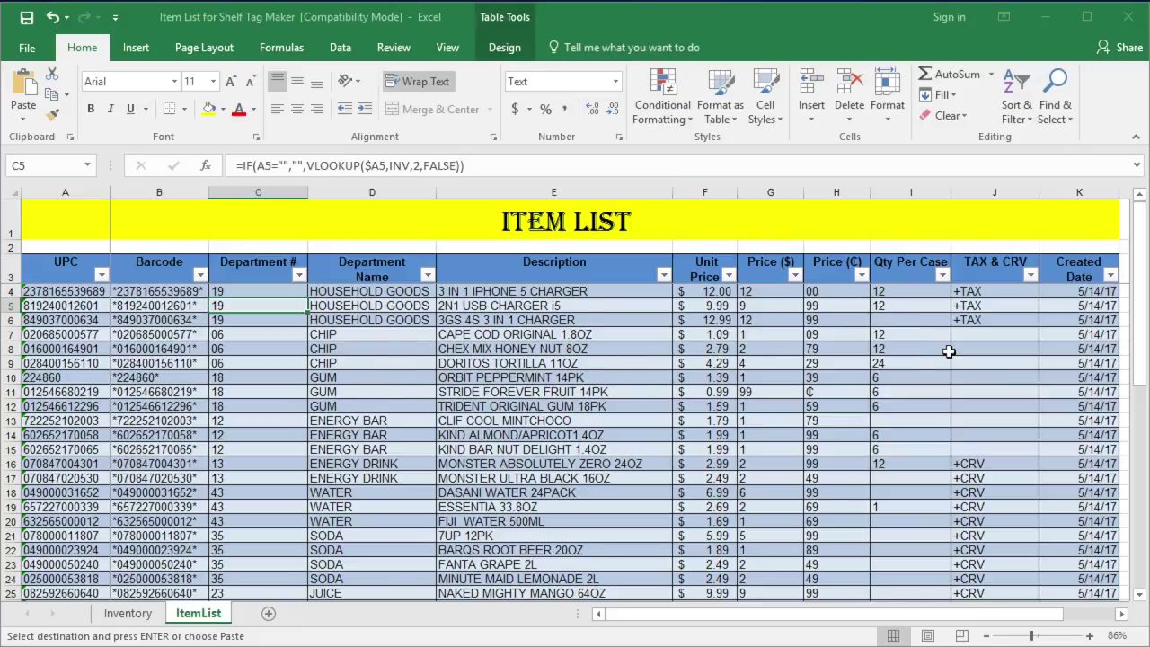
left_click(68, 293)
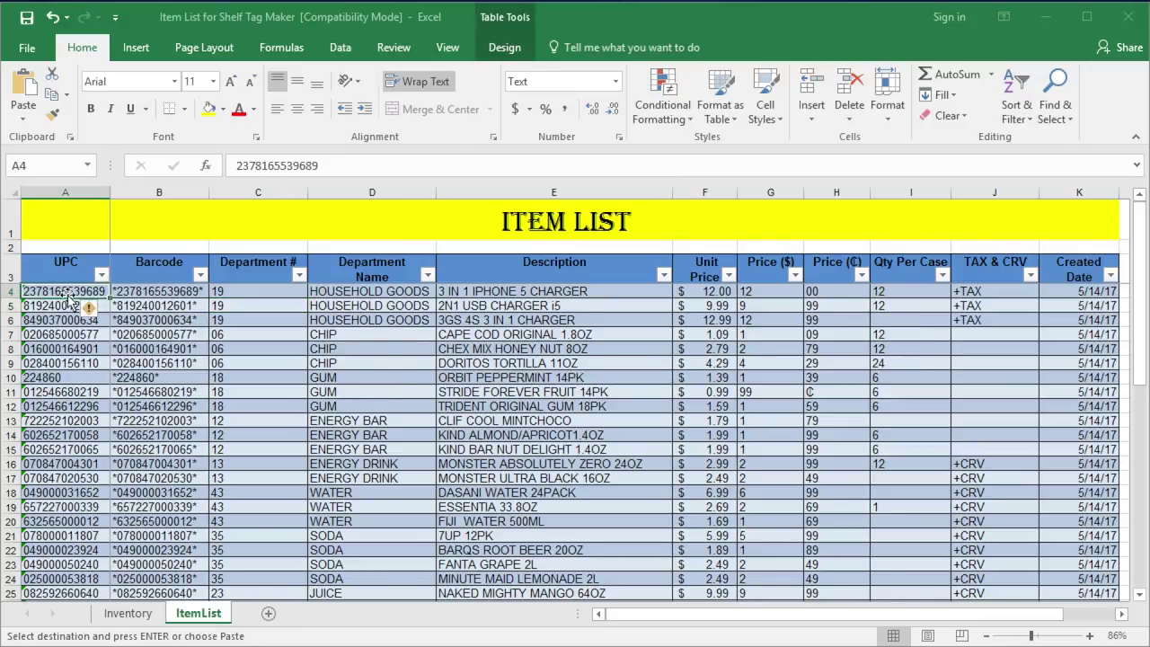
left_click(69, 256)
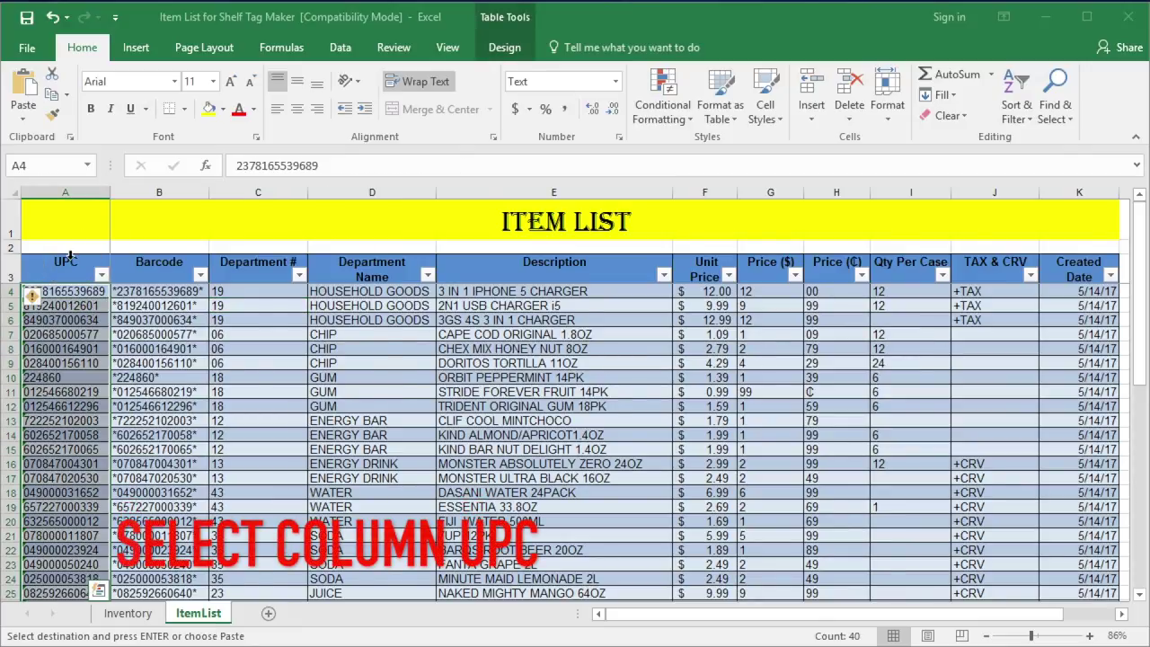
key("Delete")
key("Delete")
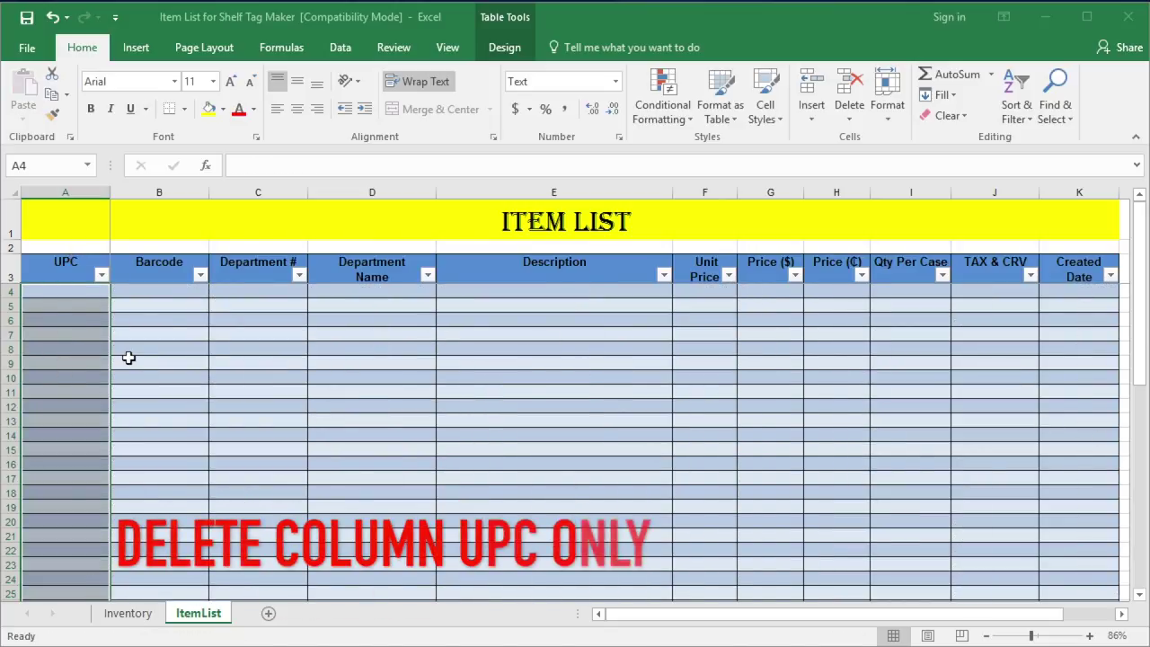
left_click(58, 296)
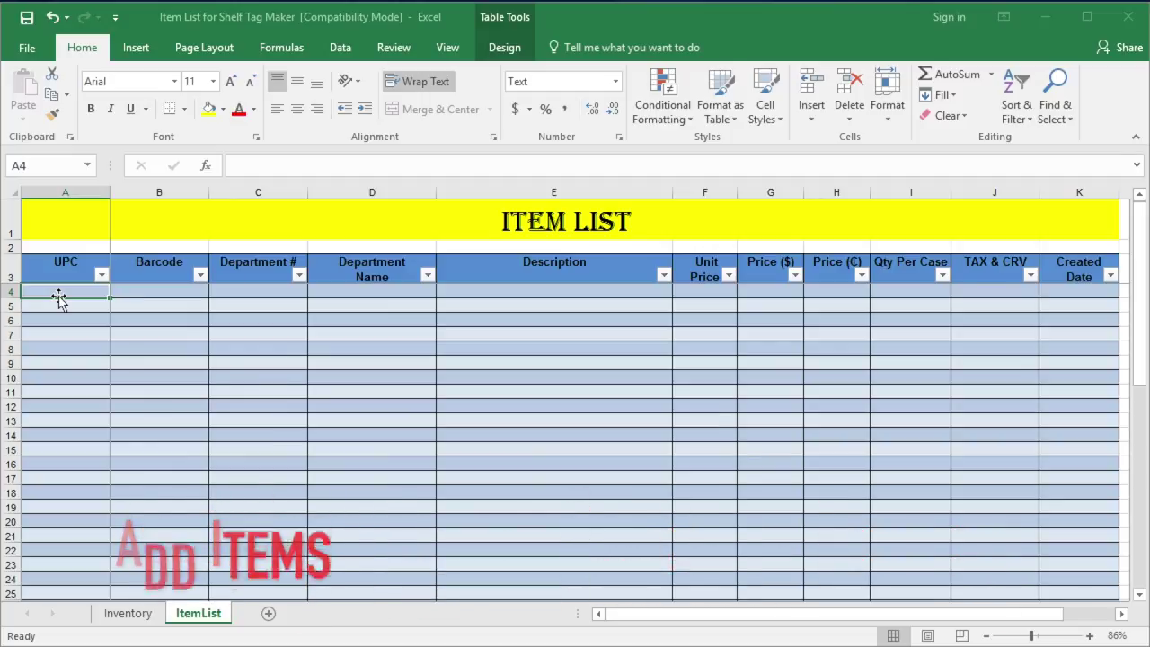
type("012546612296")
key("Return")
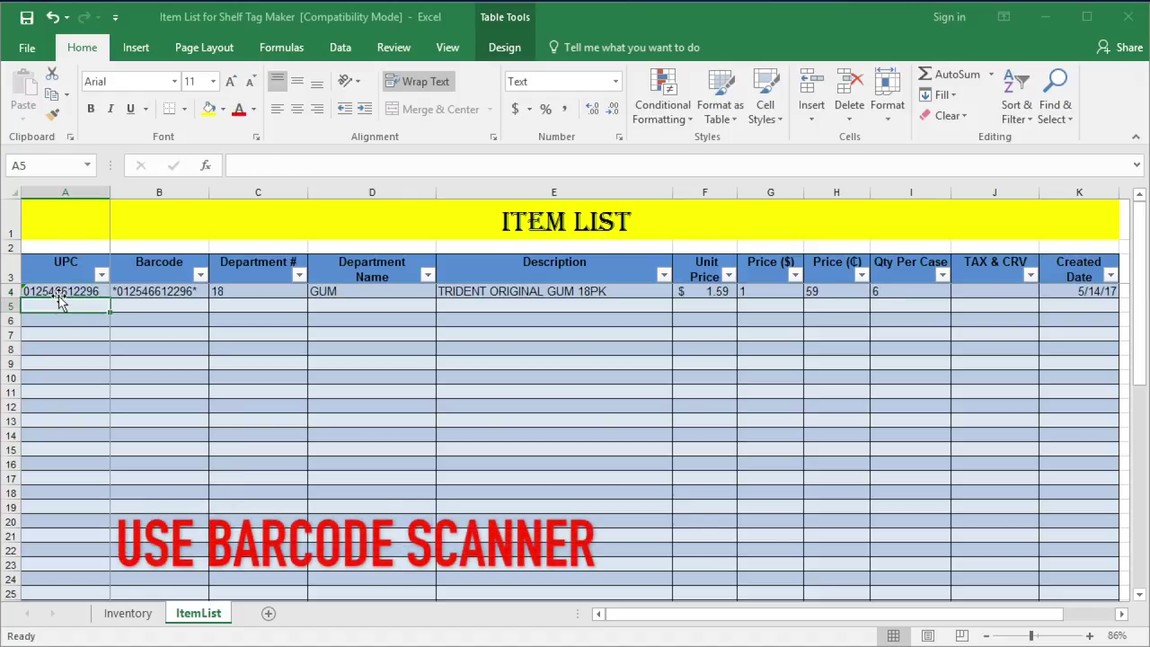
type("602652170058")
key("Return")
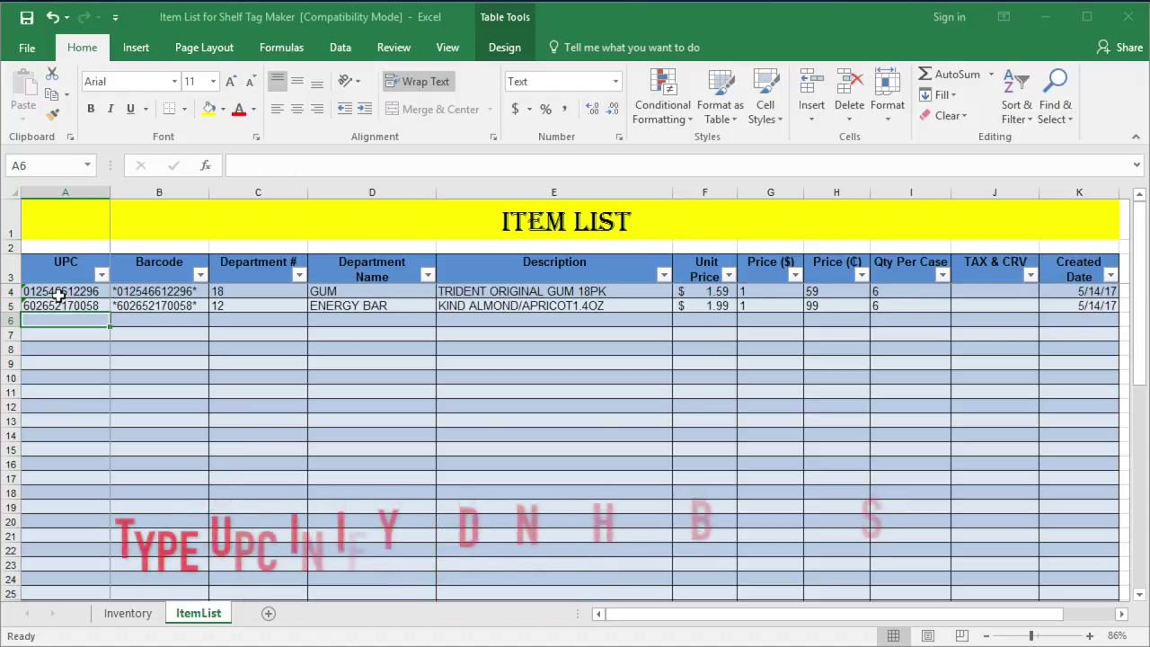
type("078000011807")
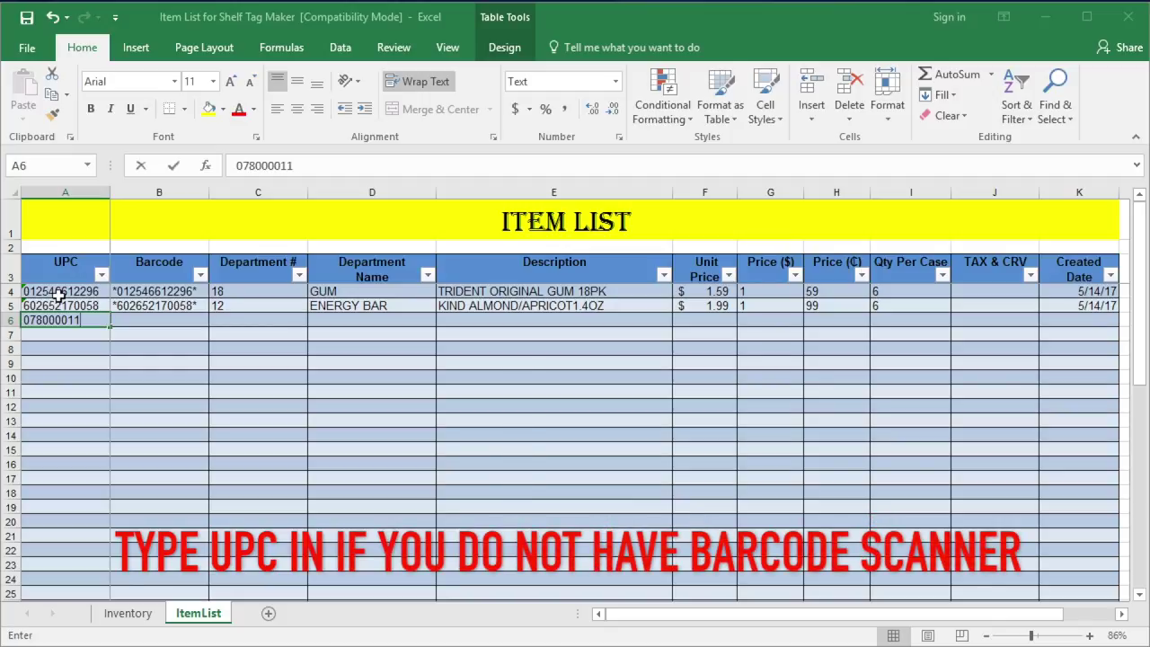
key("Return")
type("028400156110")
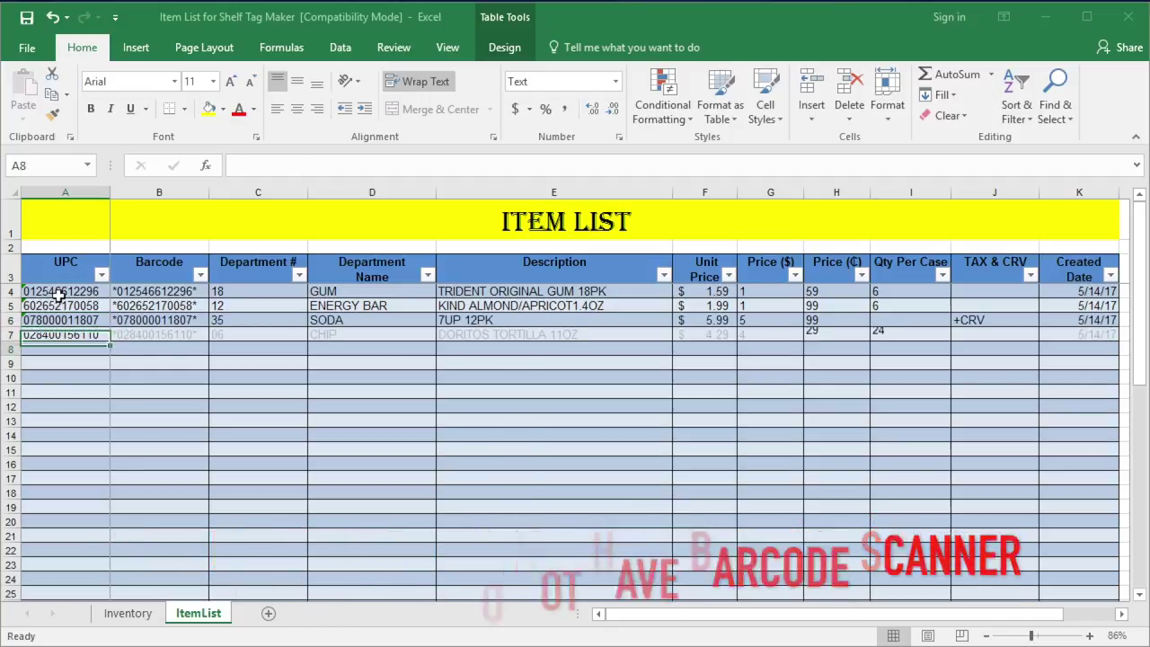
key("Return")
type("078000011807")
key("Return")
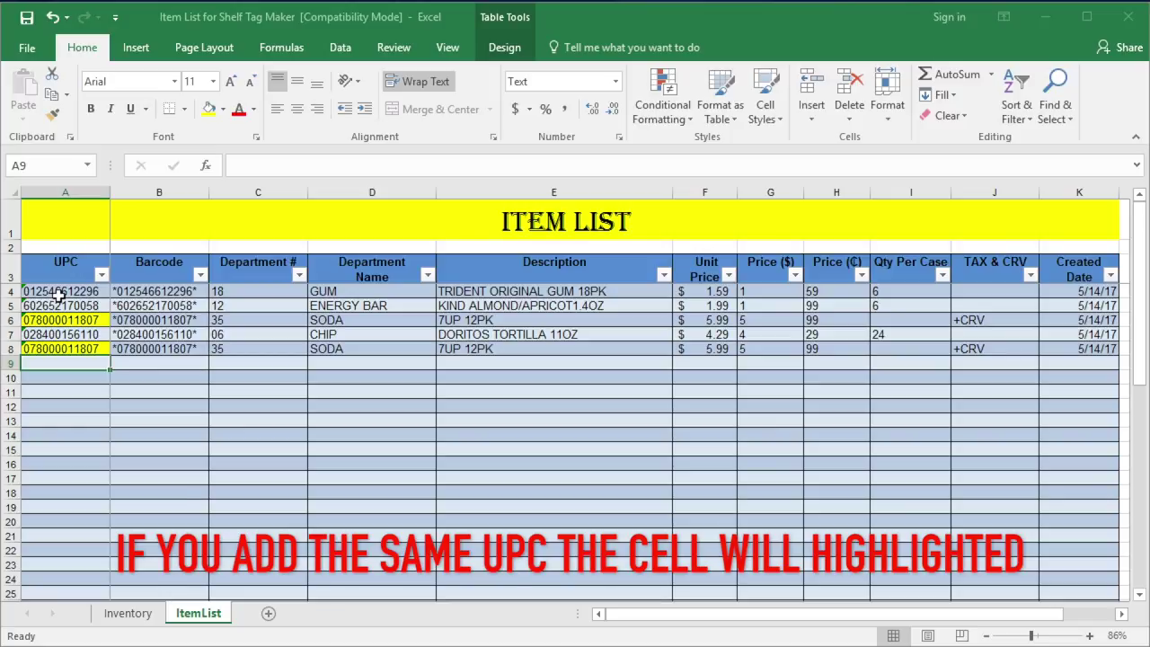
left_click(84, 351)
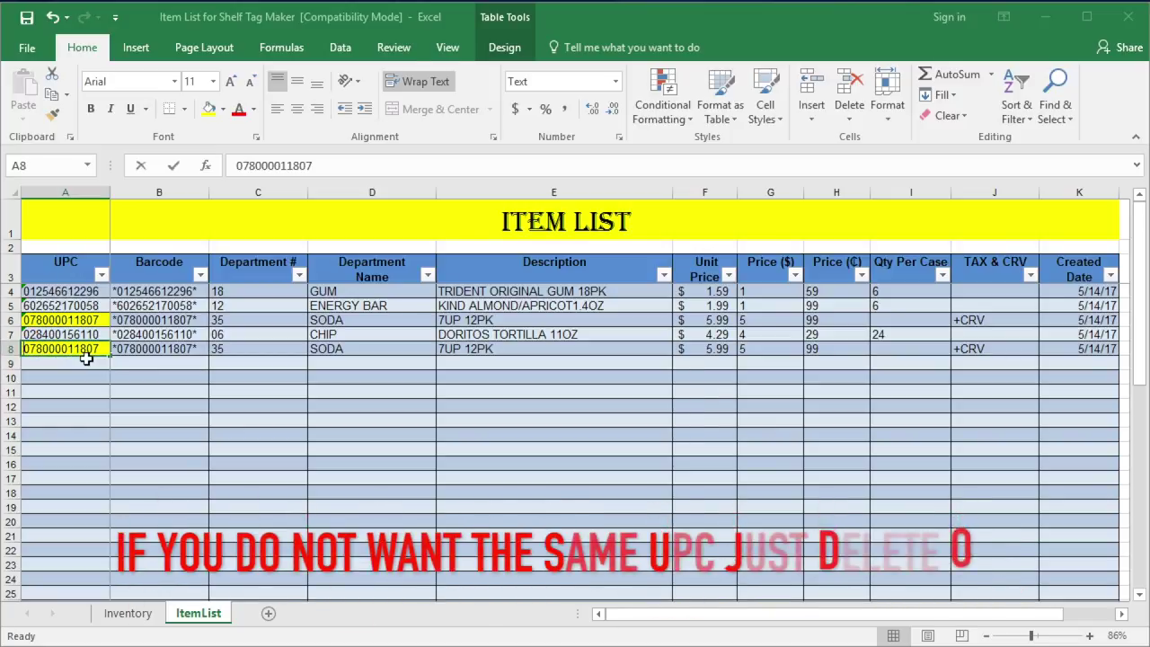
key("BackSpace")
left_click(84, 354)
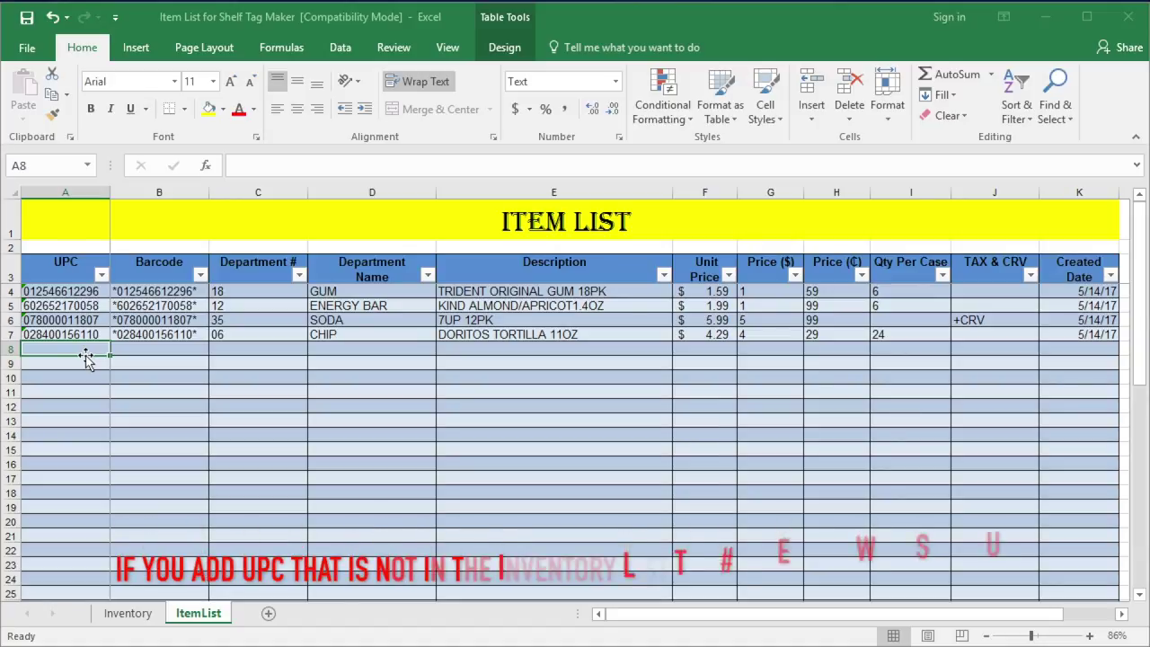
type("073390003937")
key("Return")
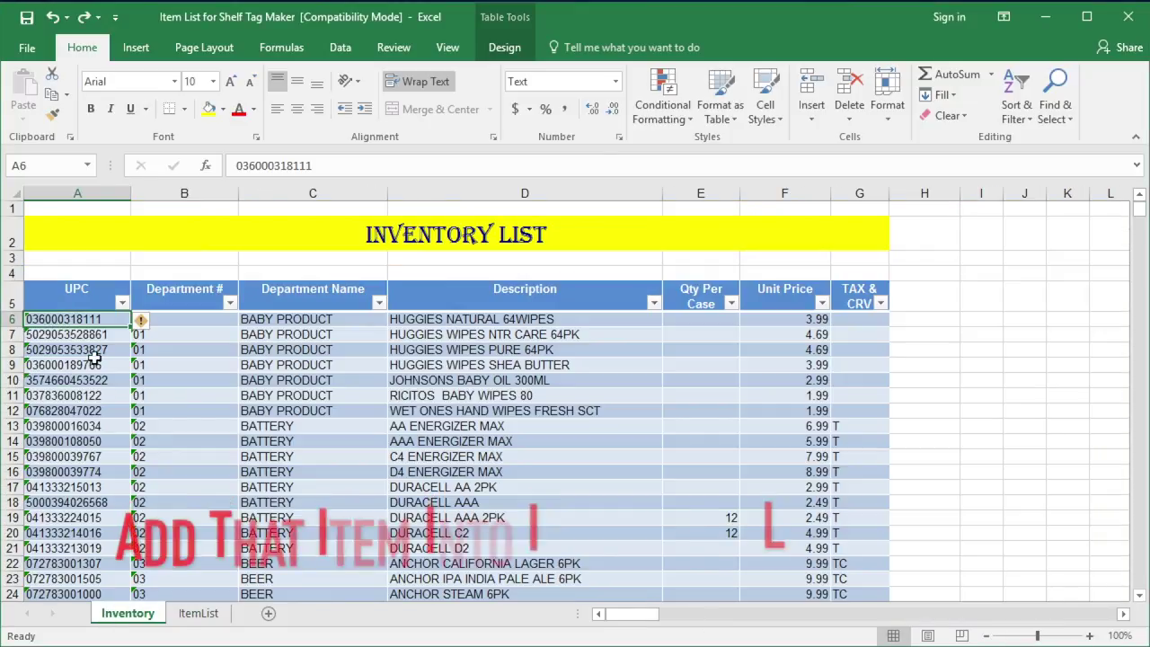
Step: Insert a blank row at row 9 of the Inventory sheet's table for the missing item
right_click(13, 365)
left_click(59, 487)
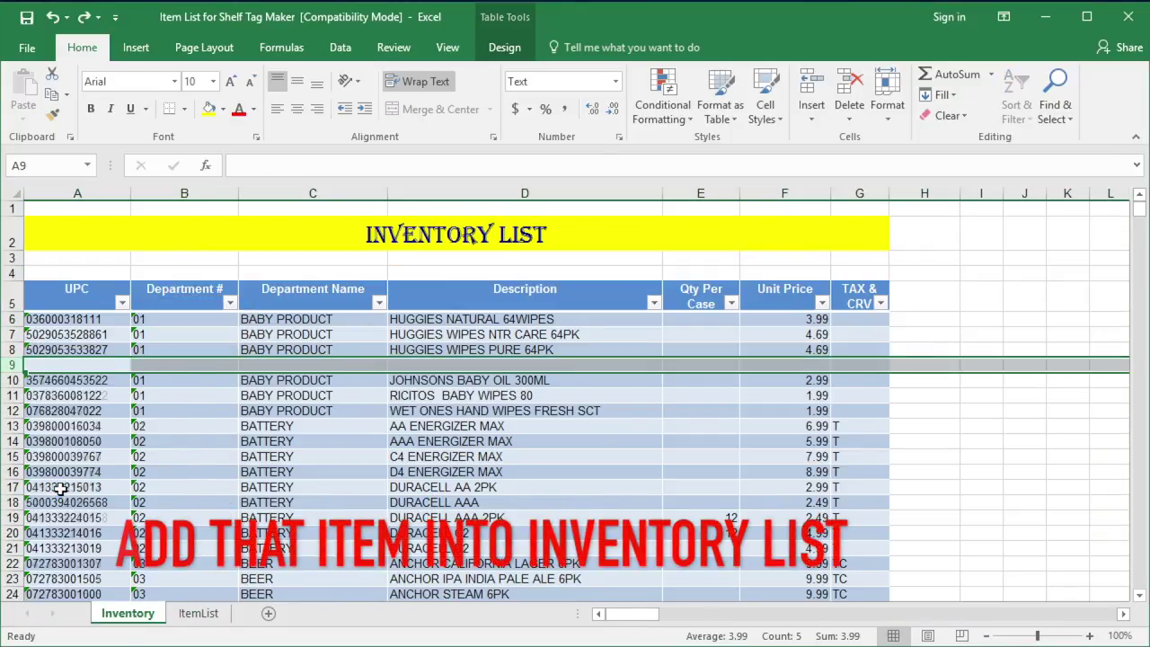
left_click(77, 363)
type("073390003937")
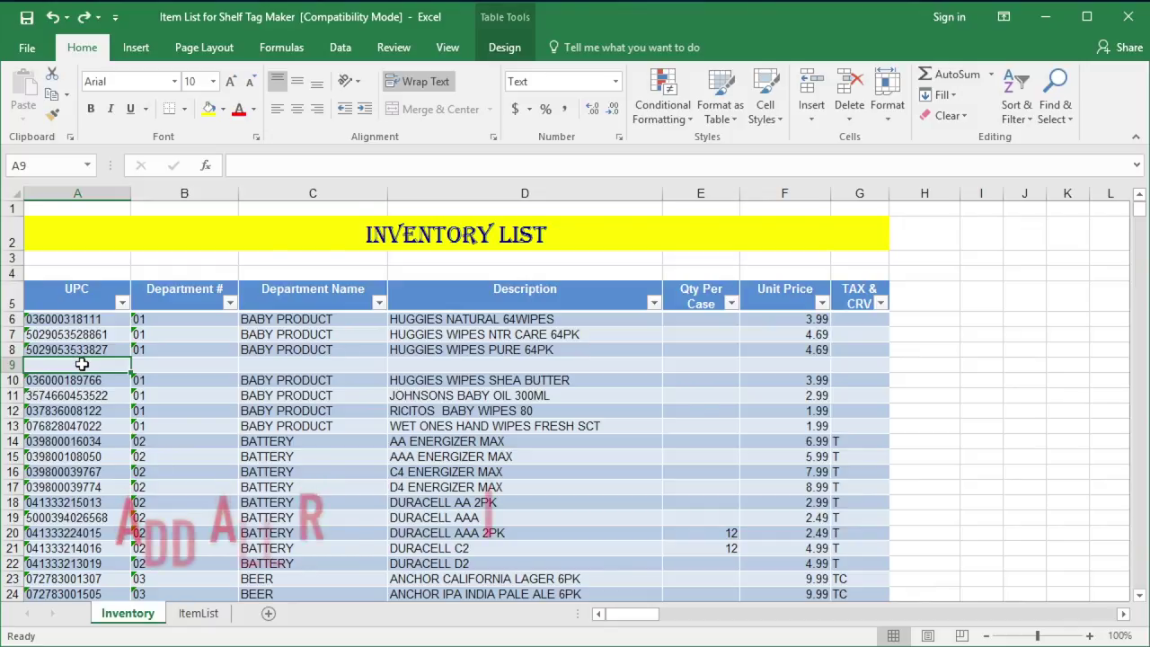
key("Return")
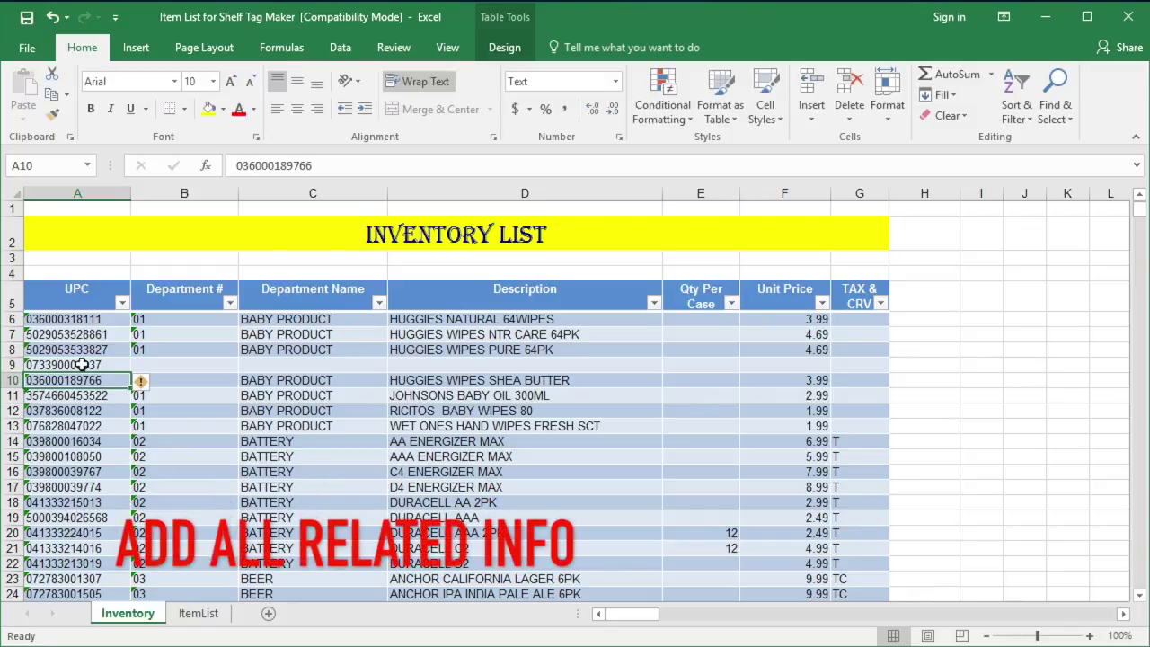
left_click(181, 366)
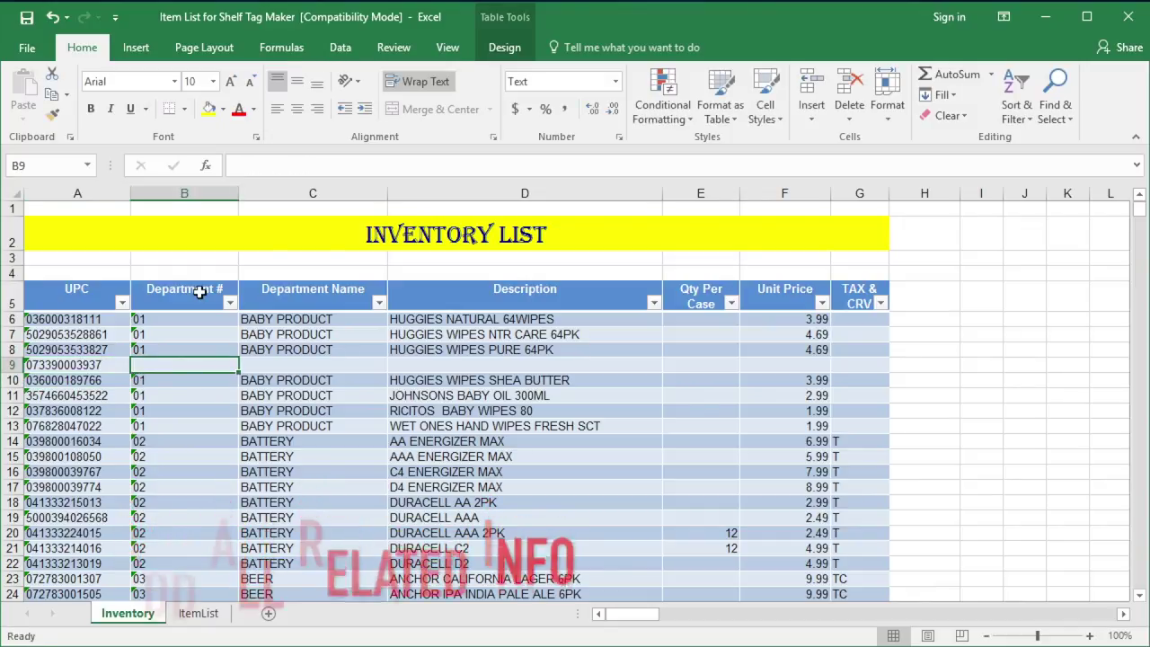
type("08")
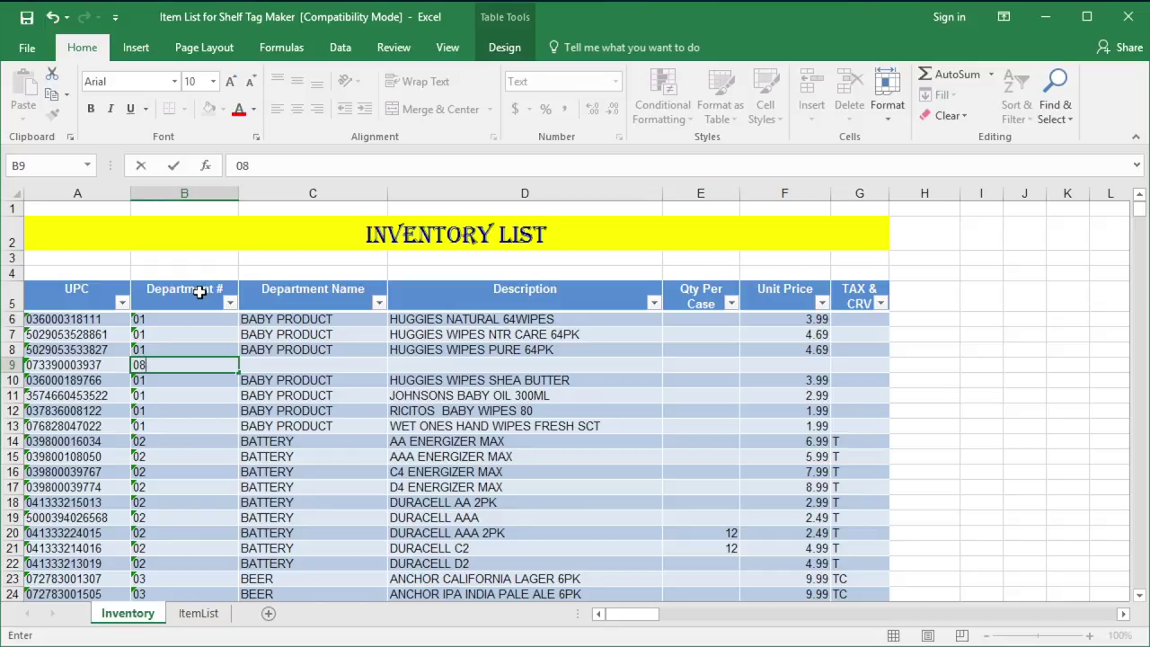
left_click(321, 366)
type("BEER")
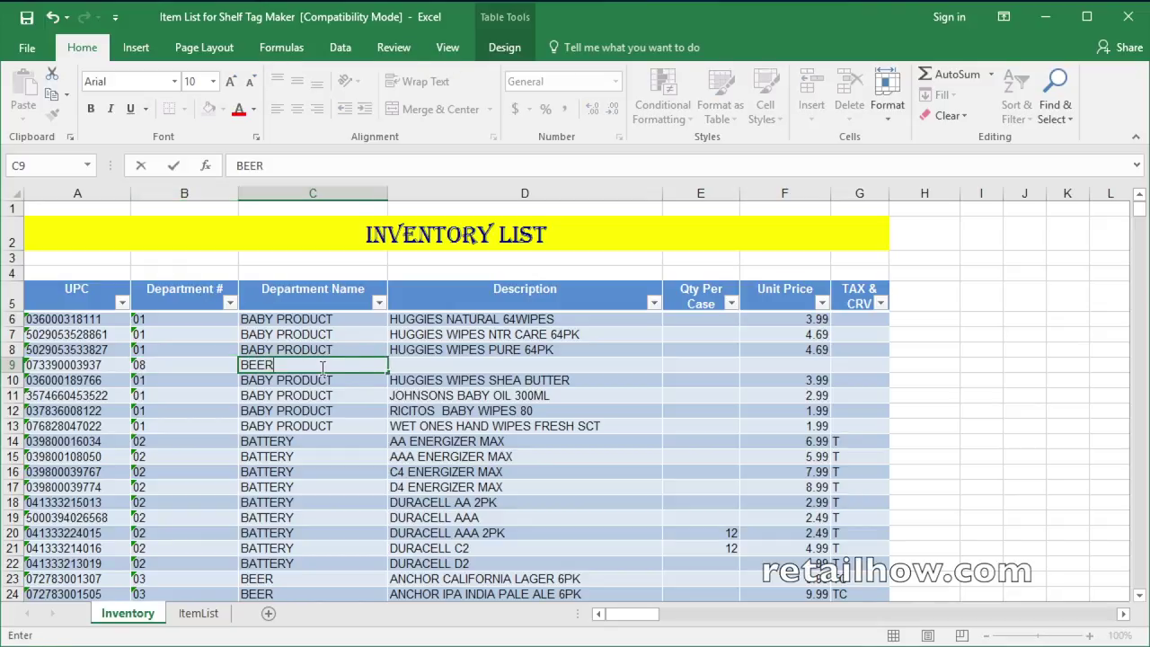
Step: Complete row 9 with description NEW ITEM, quantity per case 6, unit price 4.99 and tax code TC
left_click(436, 364)
type("NEW")
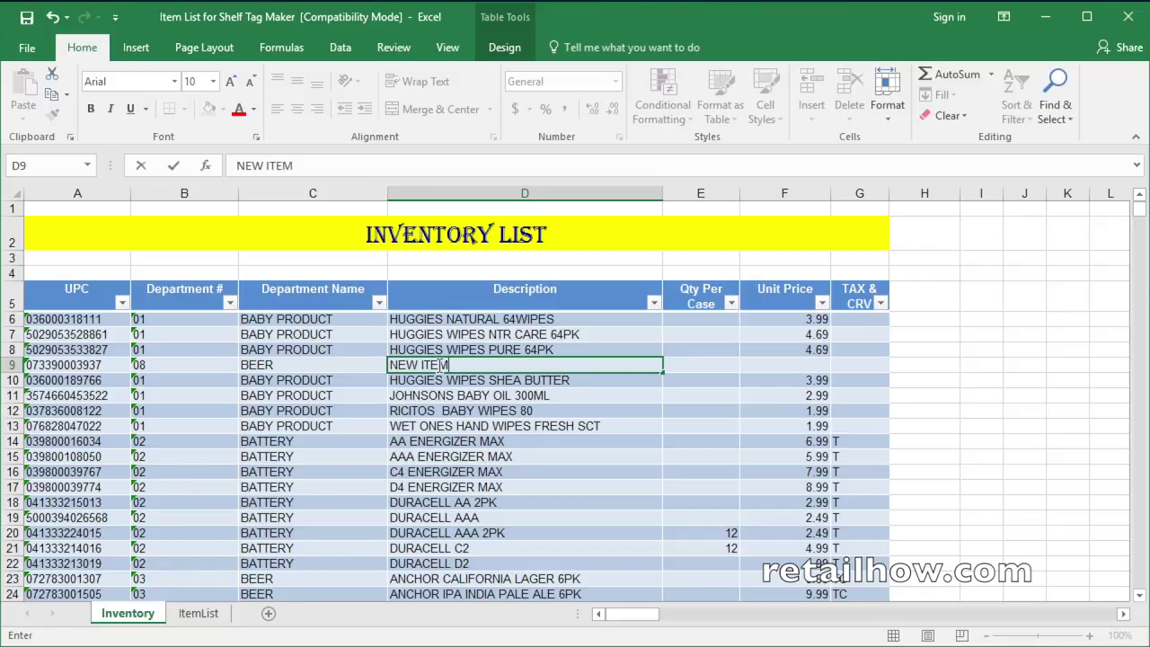
type(" ITEM")
left_click(690, 363)
type("6")
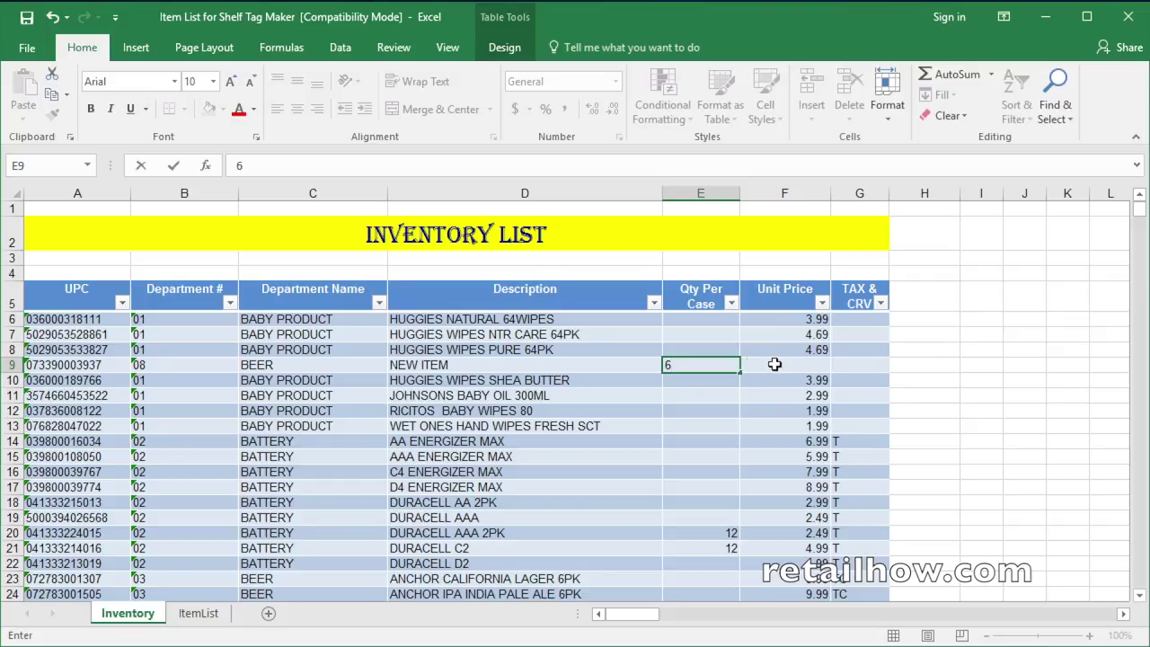
left_click(774, 364)
type("4.99")
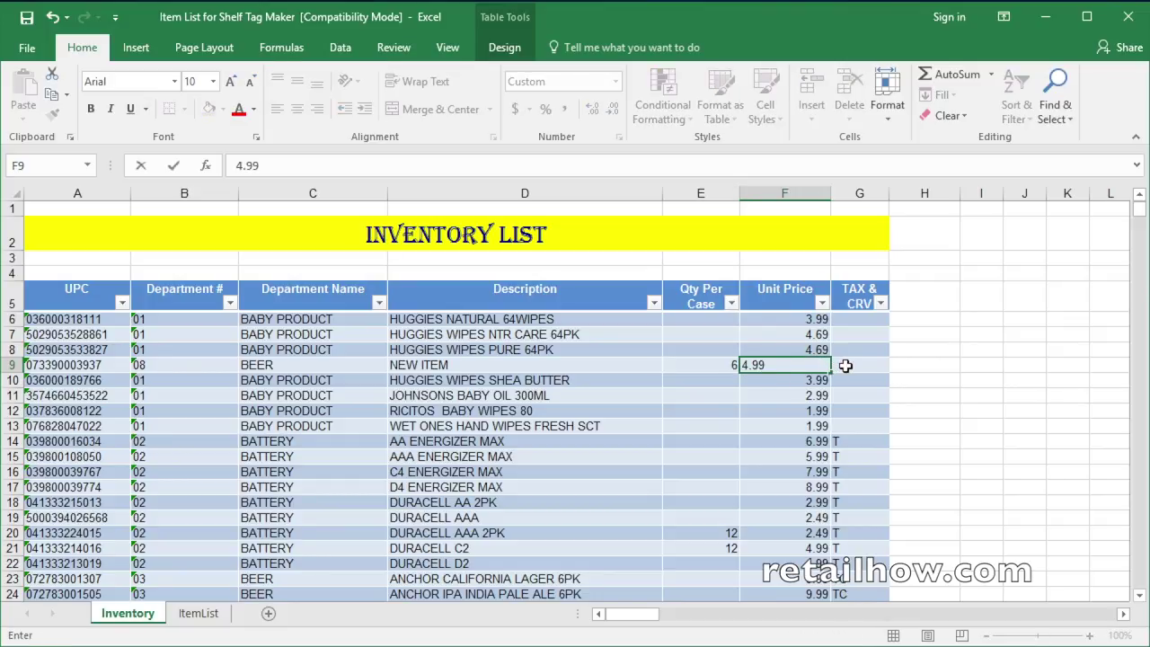
left_click(847, 365)
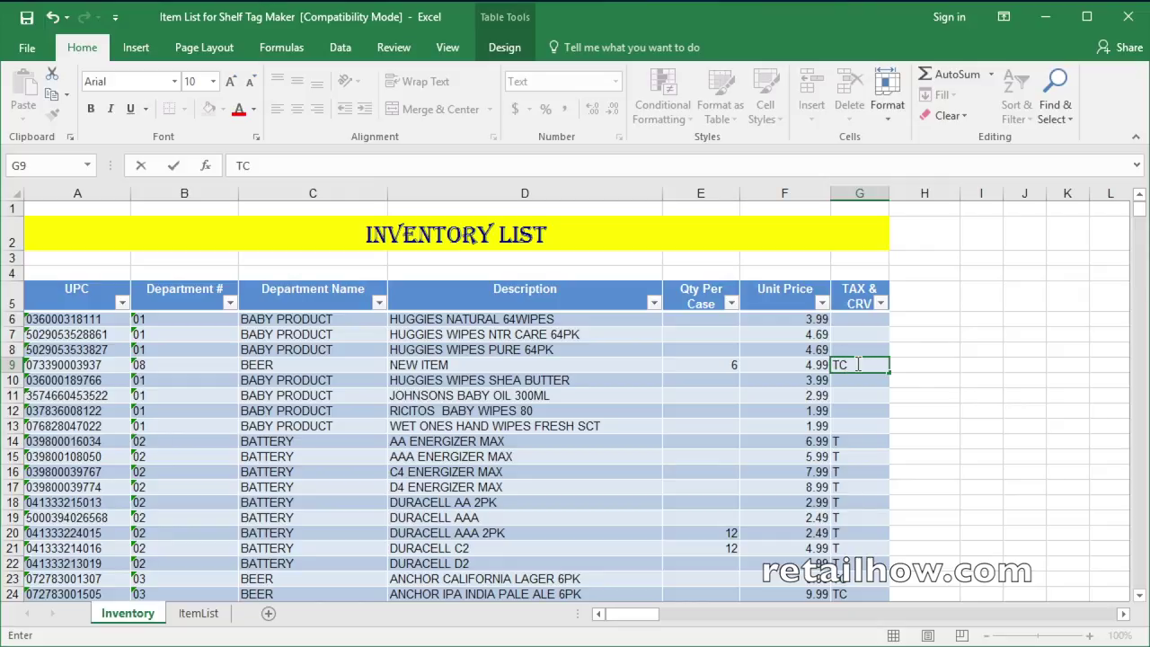
key("Tab")
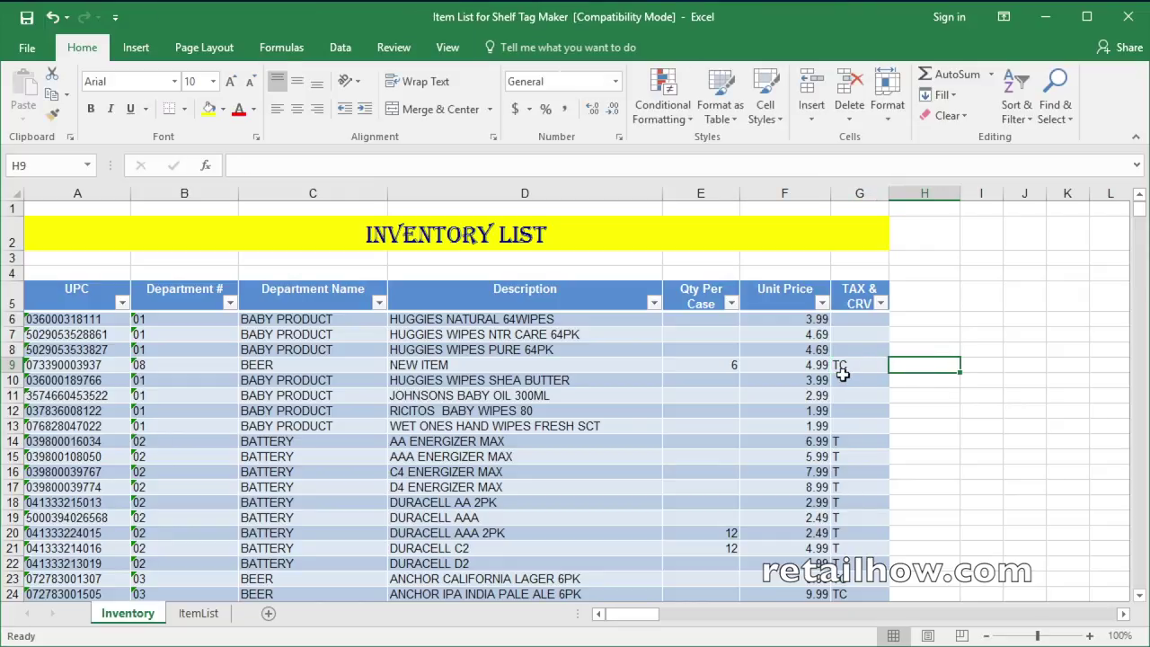
Step: On the ItemList sheet, freeze panes at cell B4 to lock the header rows and the UPC column, and check the freeze
left_click(198, 614)
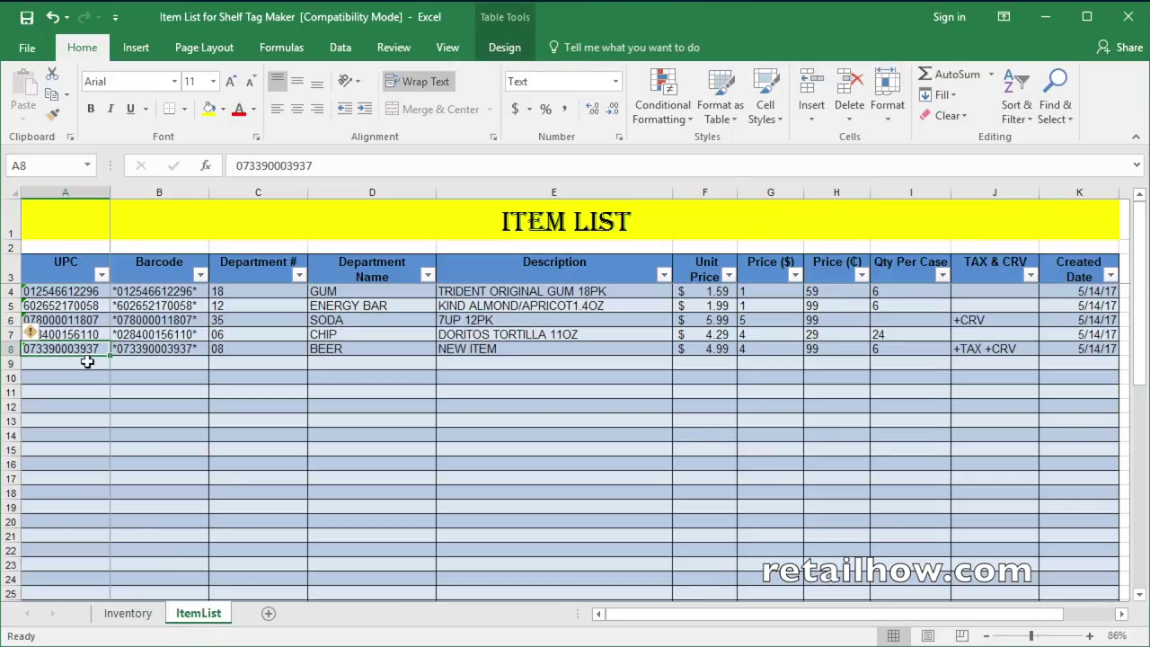
left_click(133, 292)
key("alt+w")
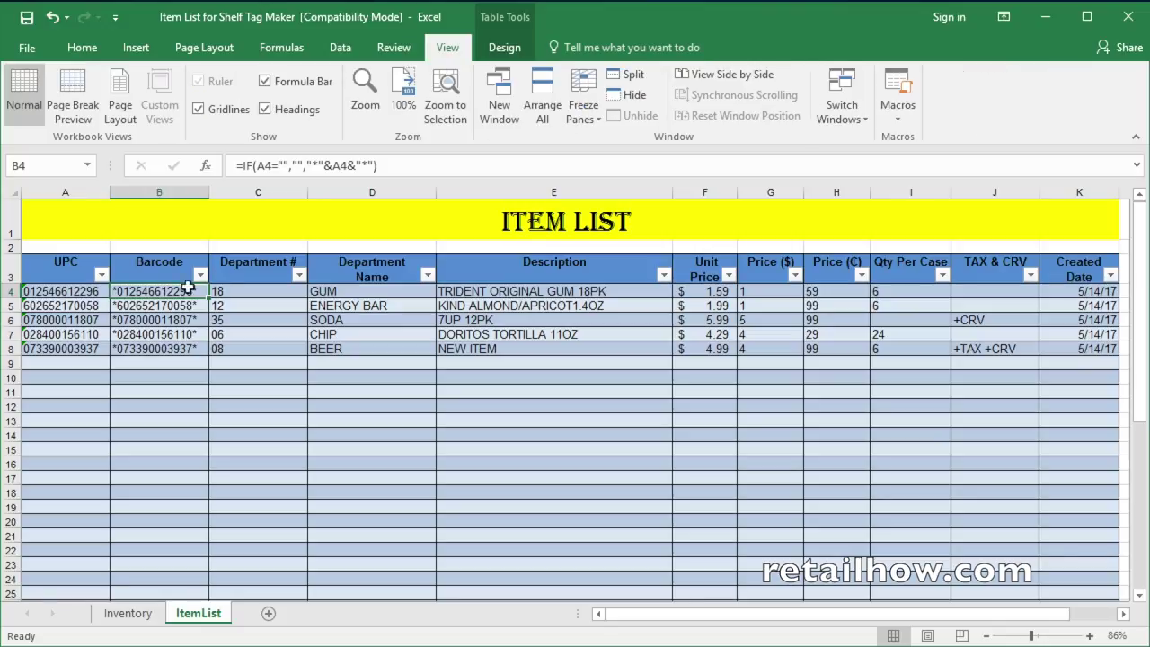
left_click(582, 113)
left_click(636, 148)
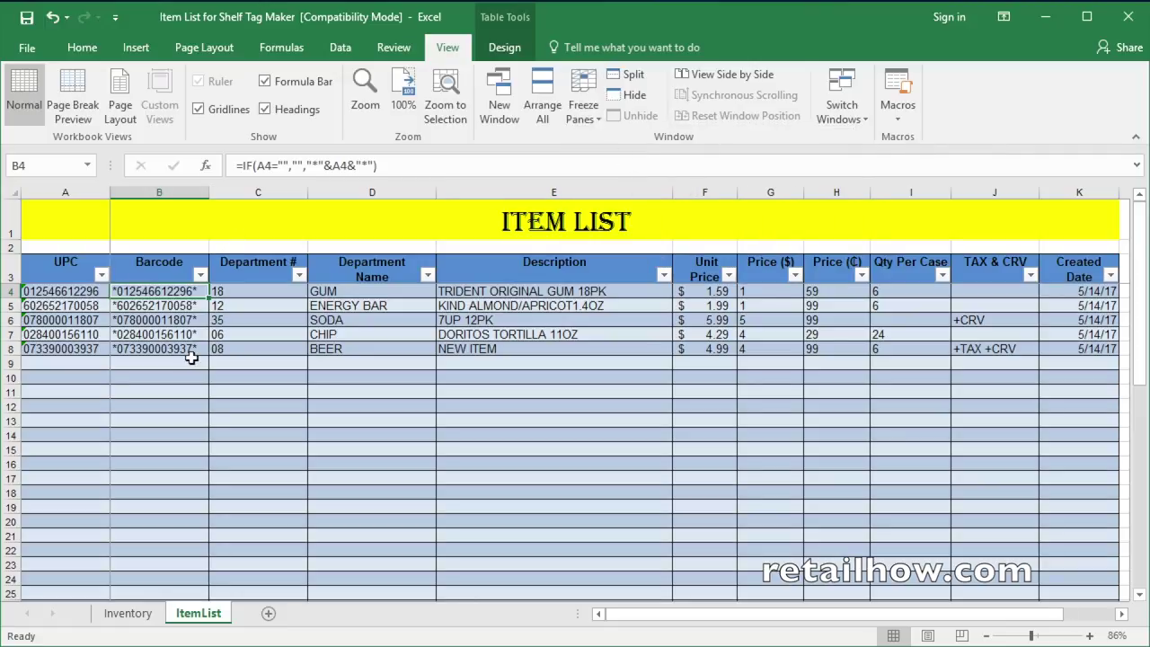
scroll(192, 357, "down", 4)
scroll(191, 357, "up", 4)
left_click_drag(944, 616, 831, 633)
Step: Examine the TAX & CRV formula in J6 and the row 4 formulas from Barcode through Created Date
left_click(989, 320)
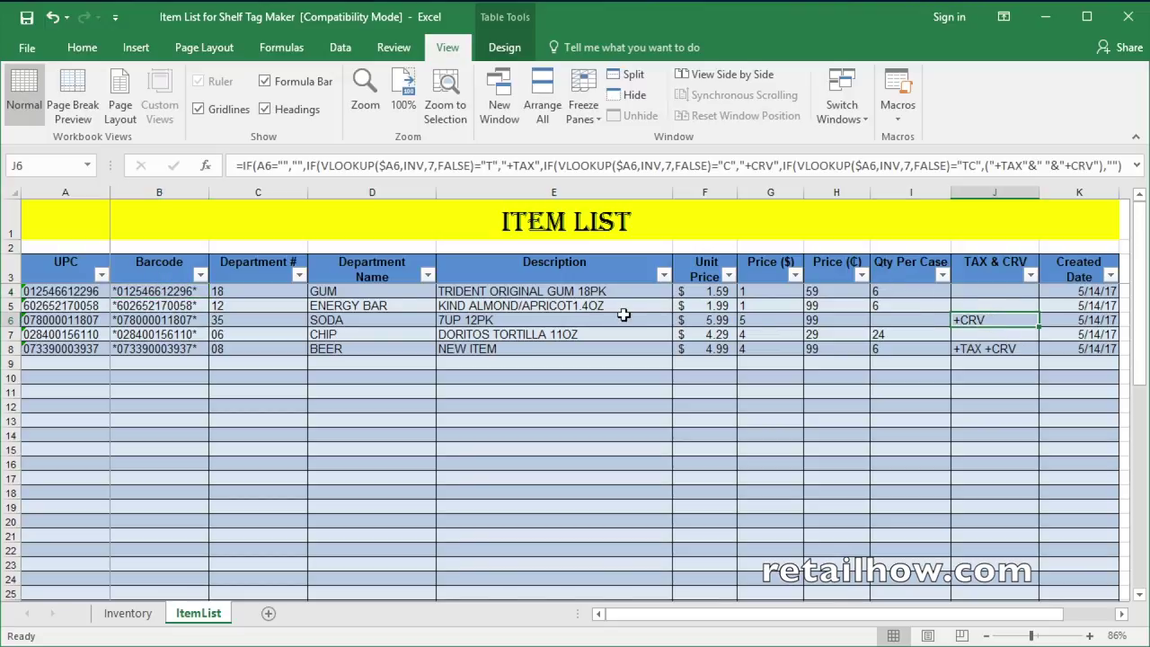
left_click(259, 294)
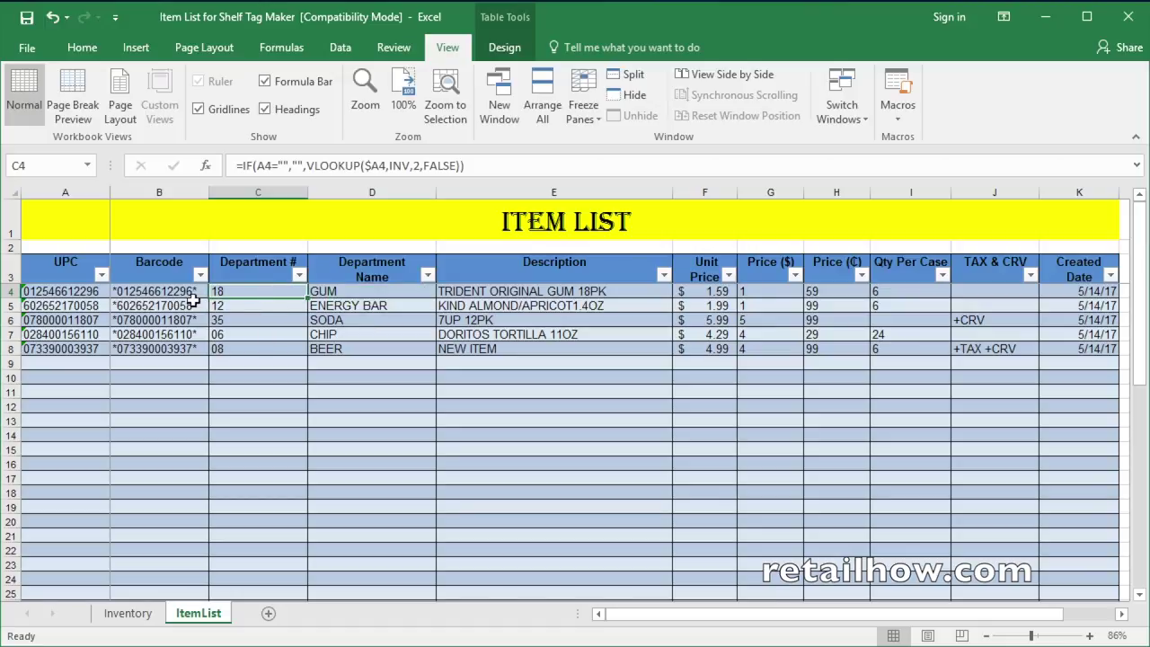
left_click(162, 291)
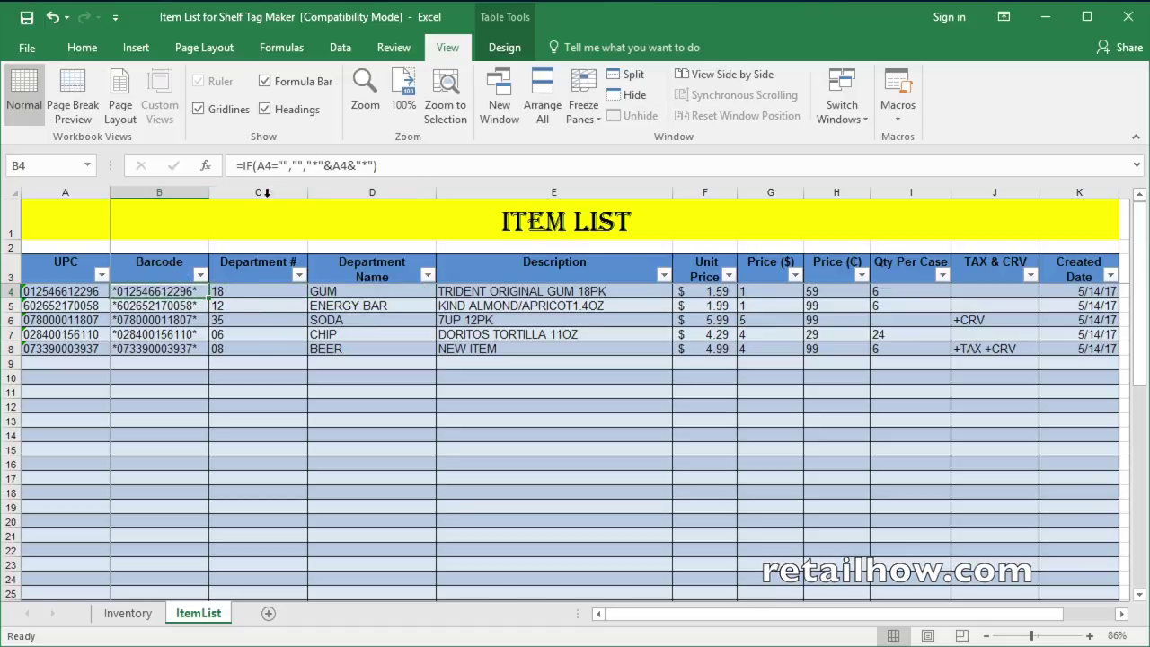
key("Right")
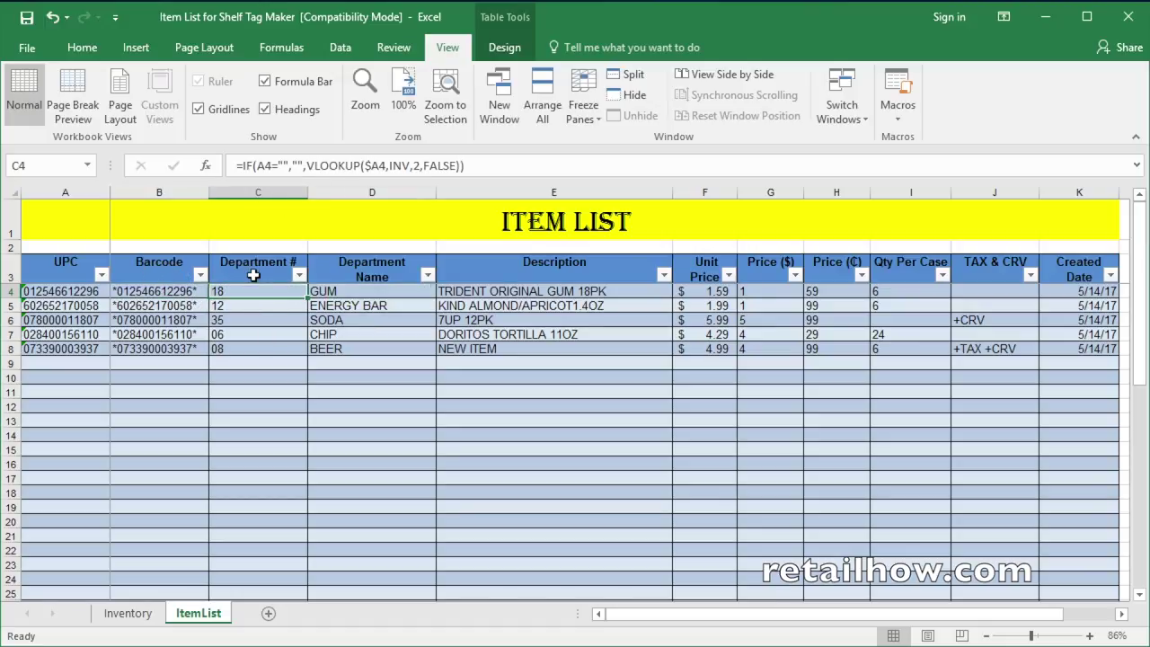
key("Right")
key("Right")
key("Right")
key("Right")
key("Right")
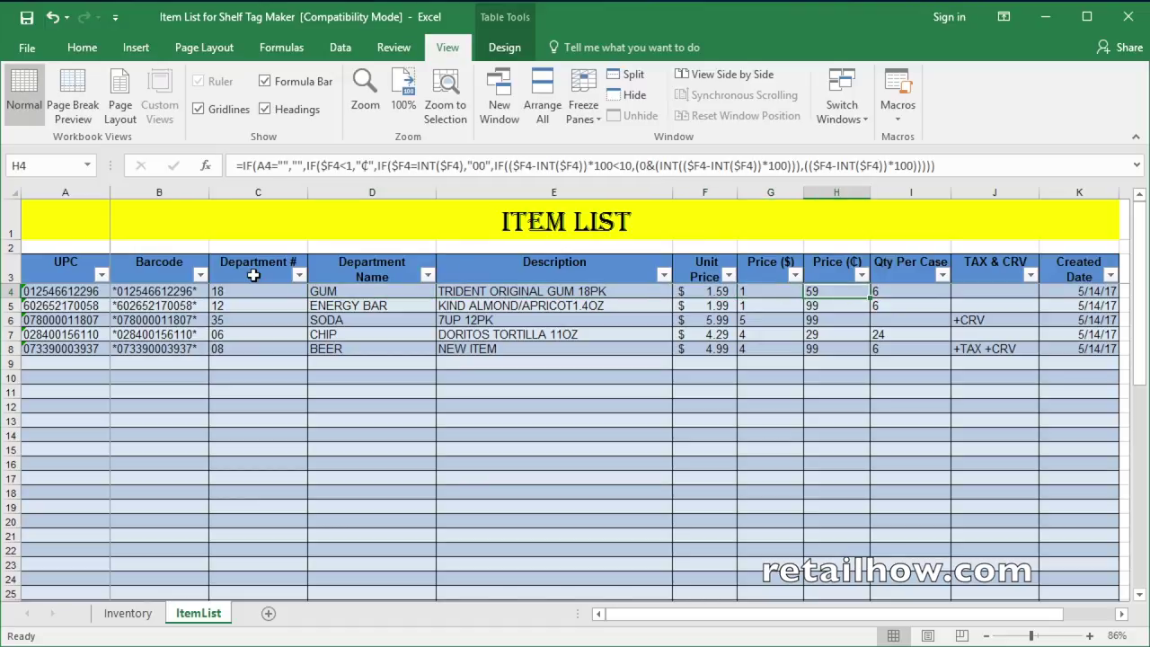
key("Right")
key("Right")
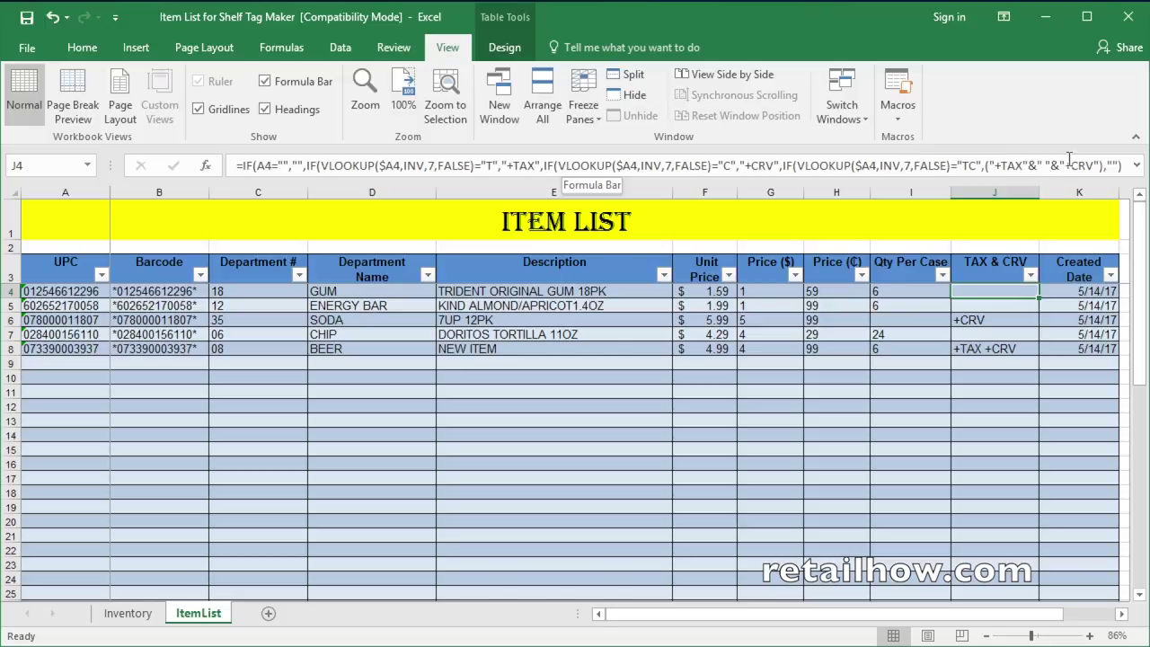
left_click(1066, 292)
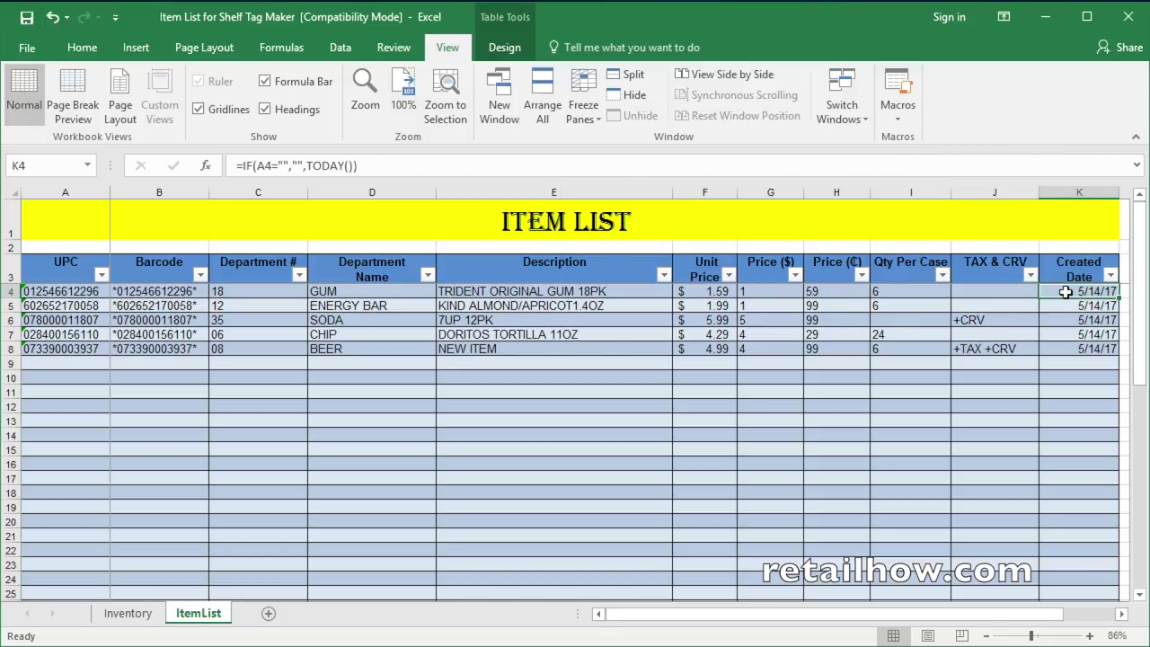